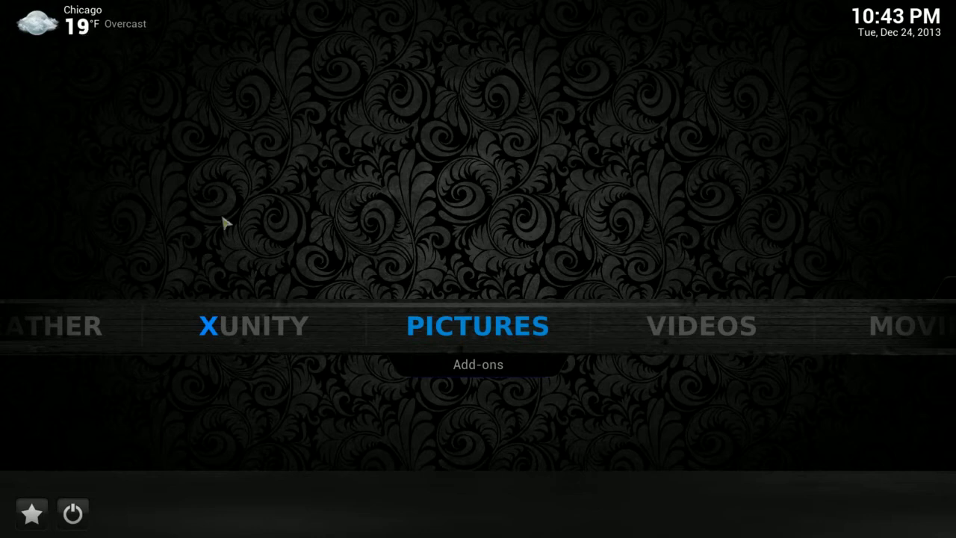
Browse the home menu categories from Xunity to Programs and open the system settings
mouse_move(213, 335)
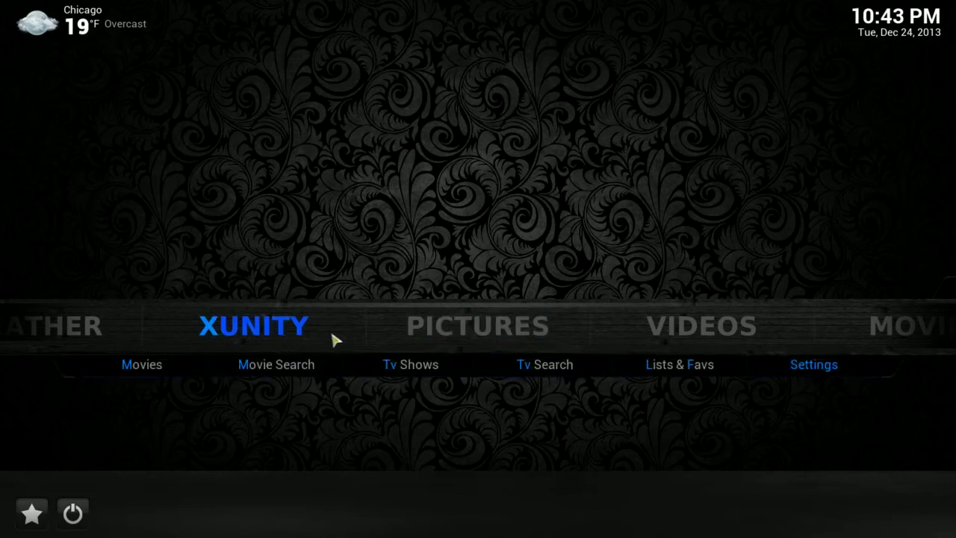
mouse_move(687, 336)
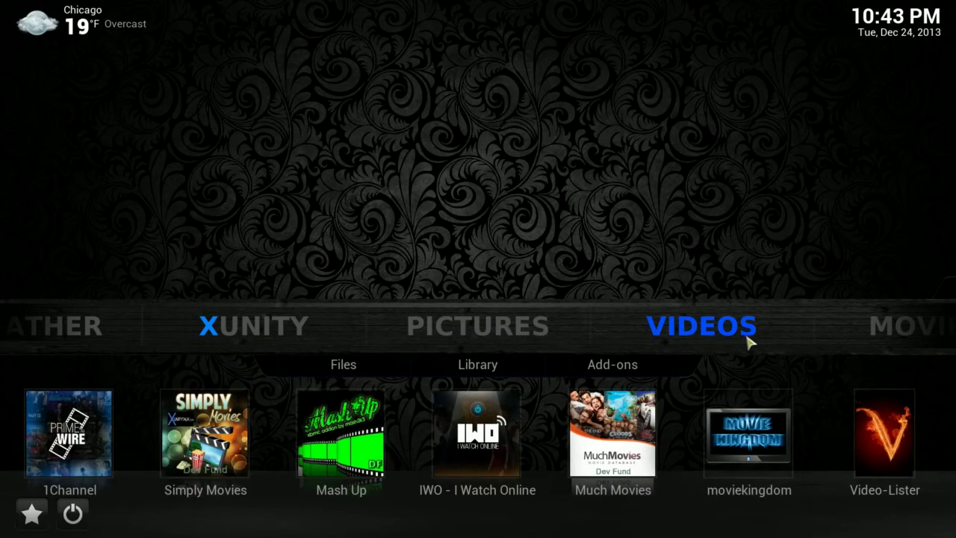
key(Right)
key(Right)
key(Right)
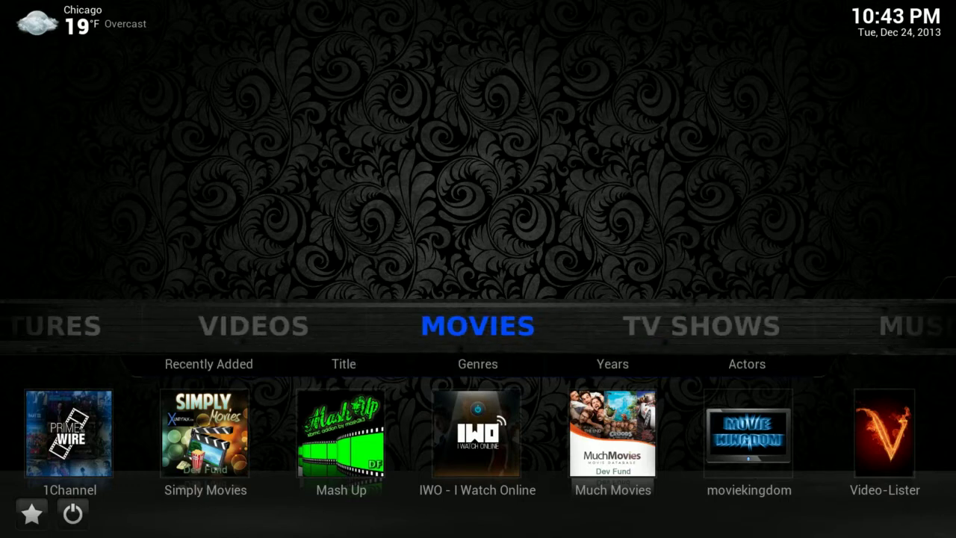
key(Right)
key(Right)
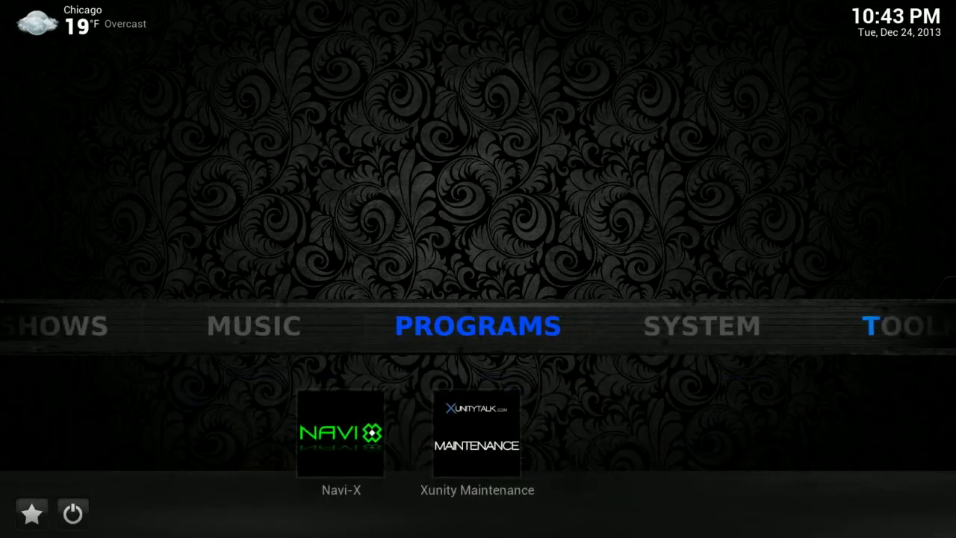
key(Down)
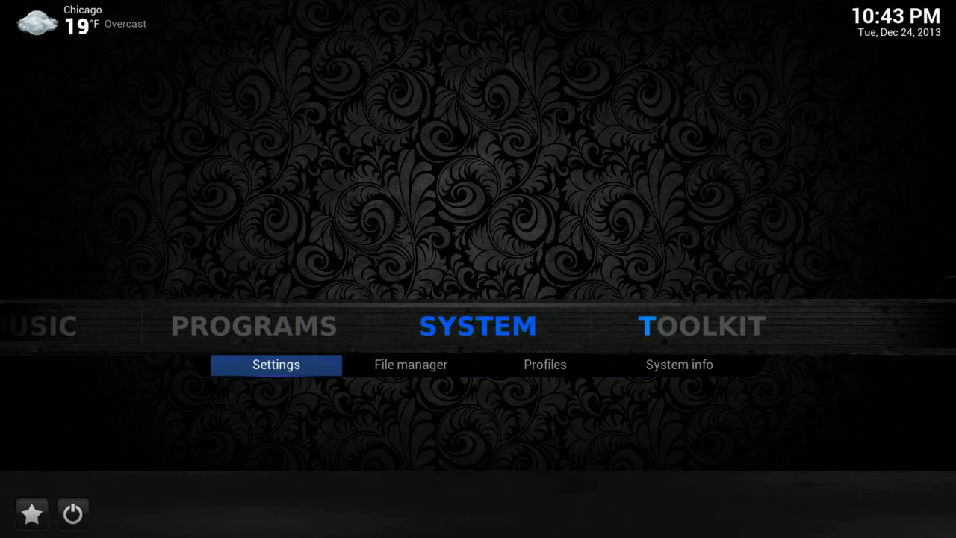
key(Return)
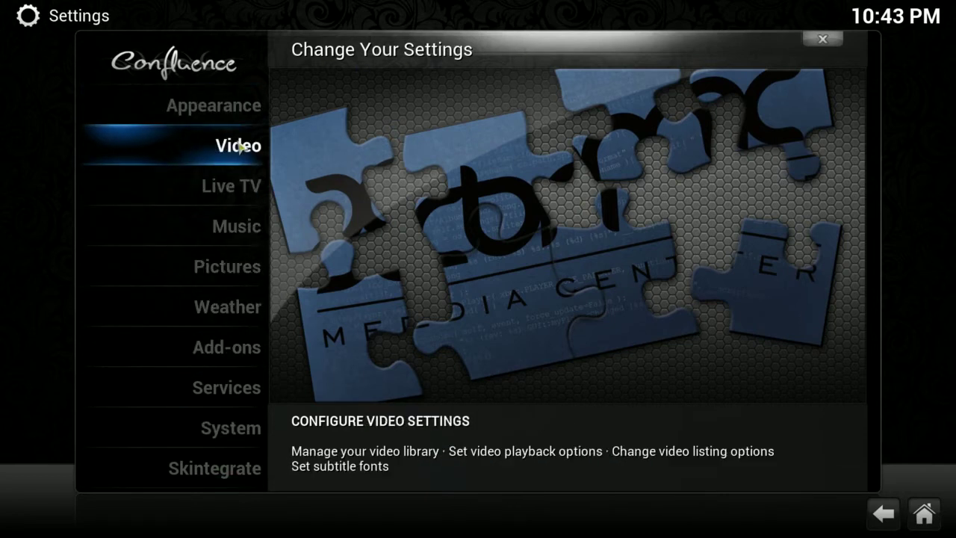
Open the Appearance settings, check which skins are available, and close the skin list without changing the selection
click(207, 112)
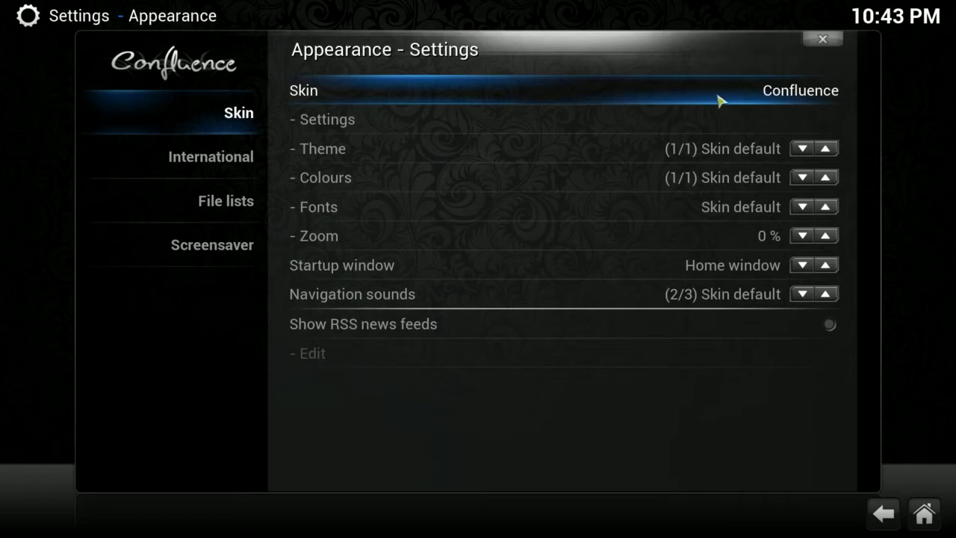
click(602, 101)
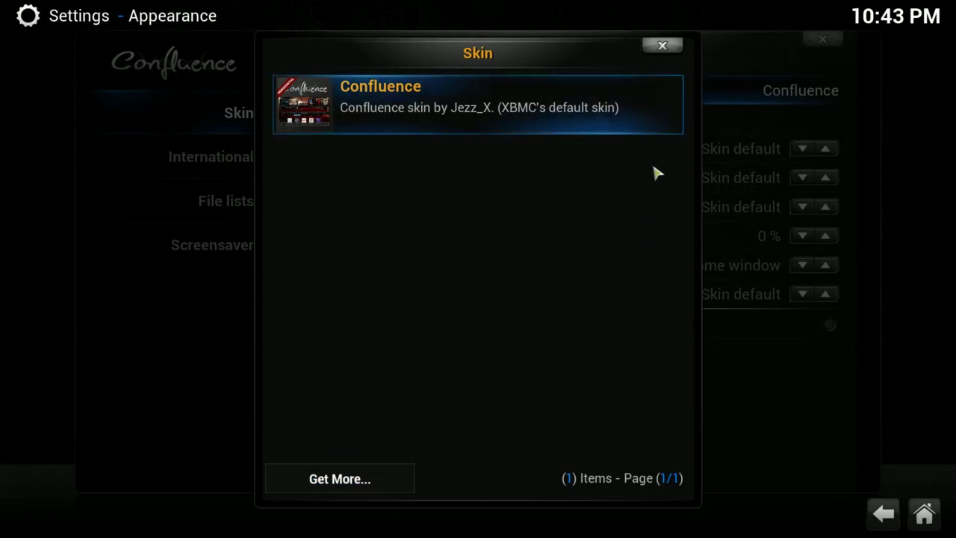
click(663, 47)
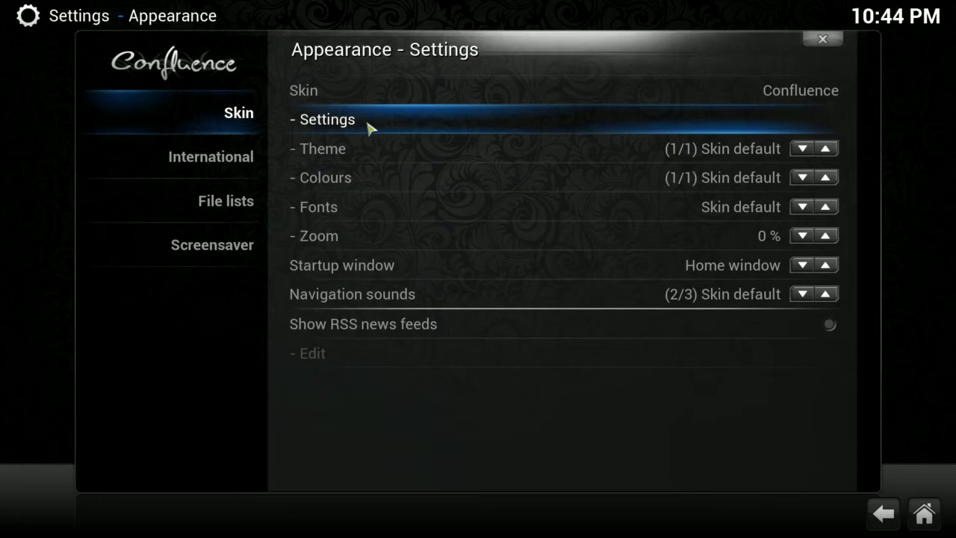
Open the Confluence skin's own settings and review the General and Home window options
click(368, 128)
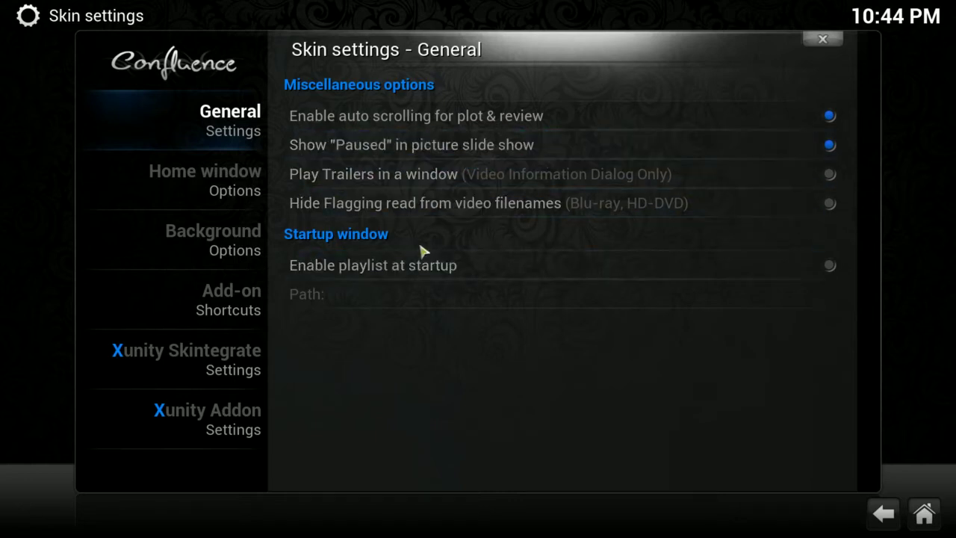
mouse_move(222, 192)
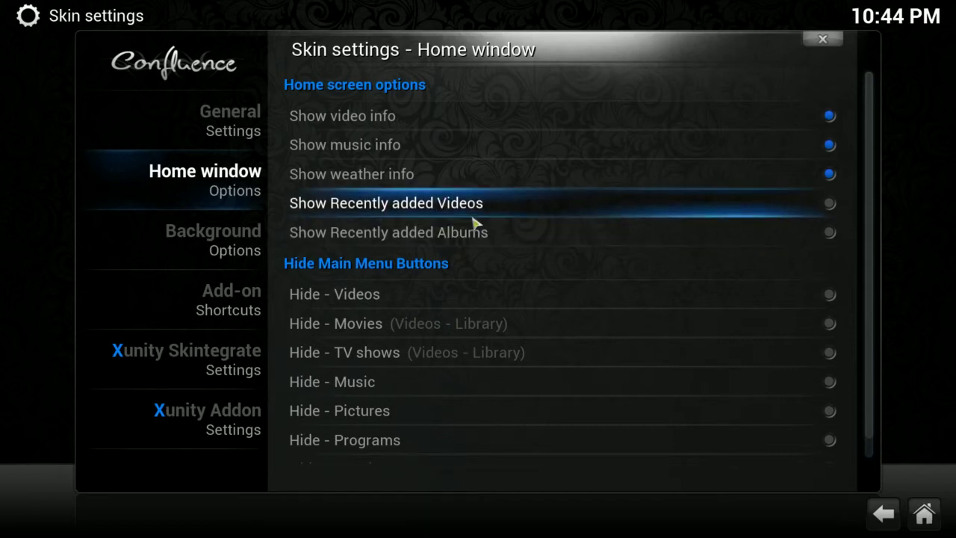
scroll(503, 292, down, 1)
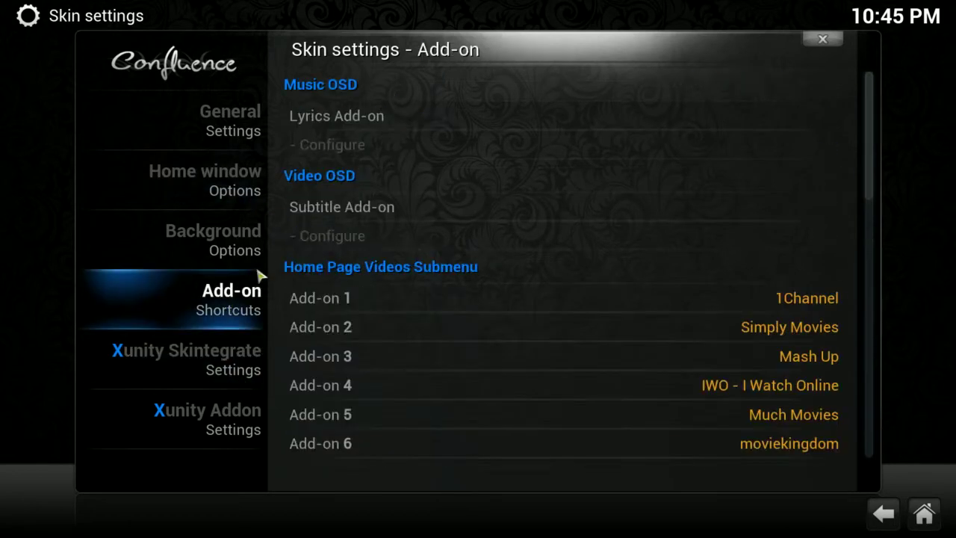
Review the skin's Background options and the add-on shortcuts assigned to the Home Page Videos Submenu
mouse_move(219, 250)
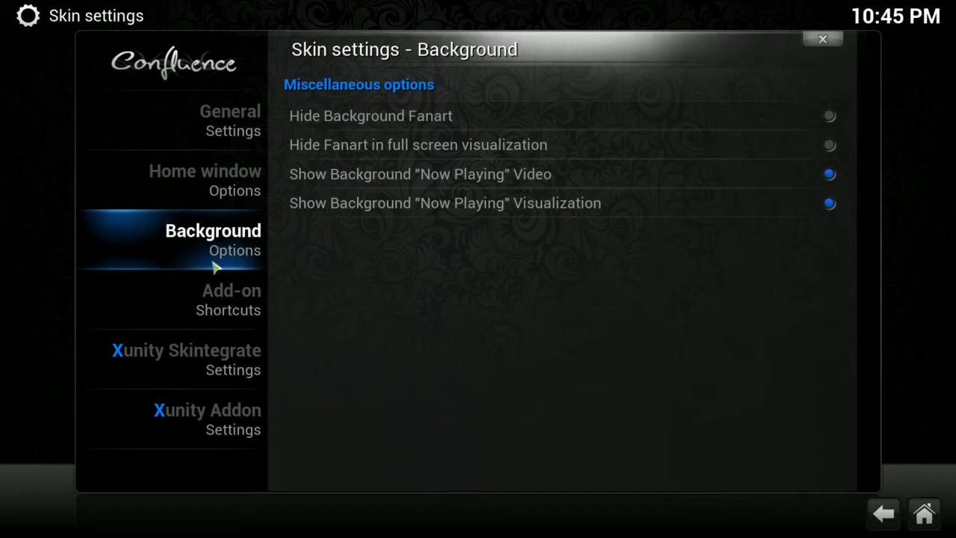
mouse_move(215, 306)
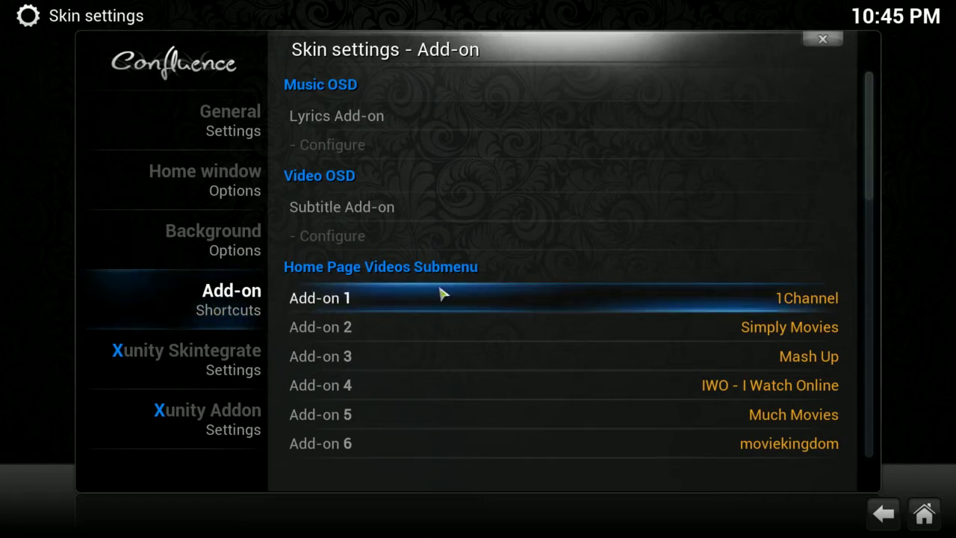
scroll(441, 295, down, 1)
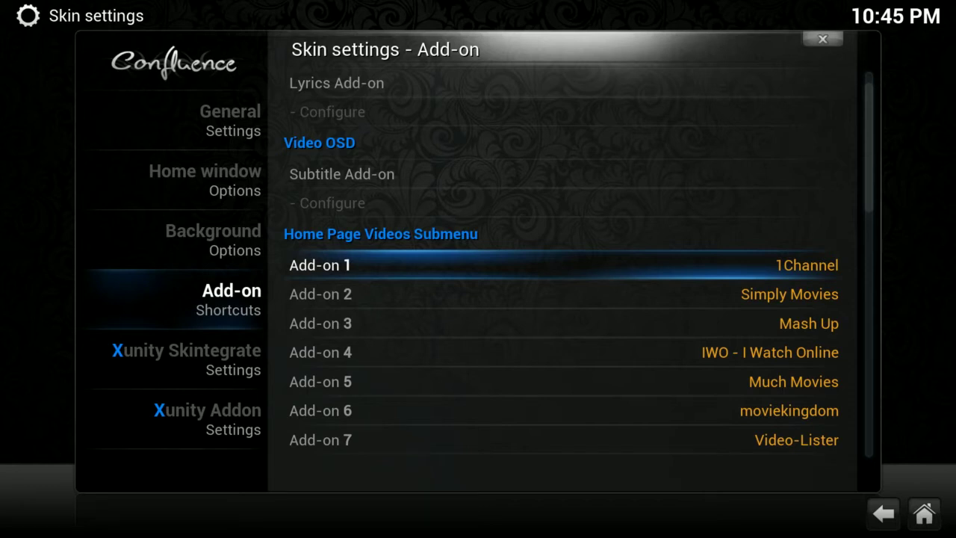
scroll(440, 294, down, 1)
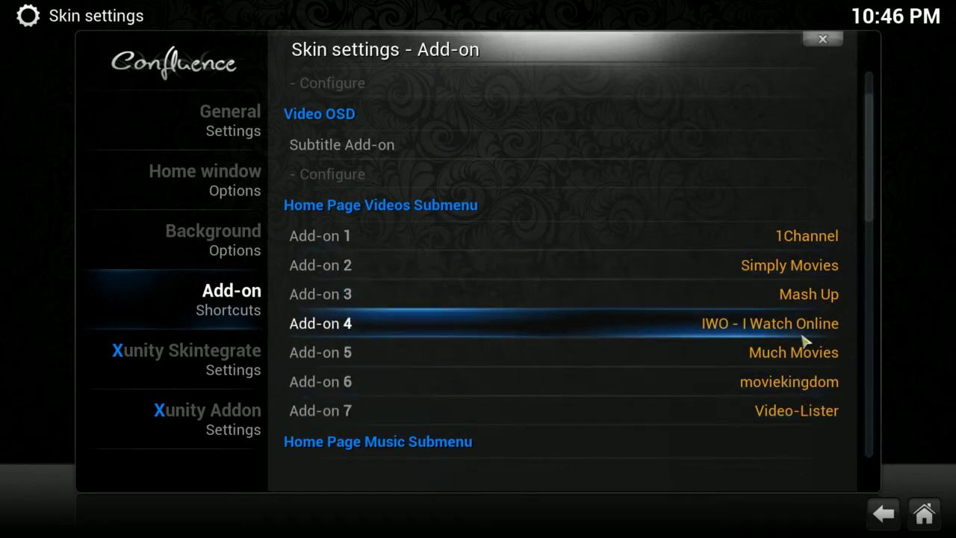
Look through the add-ons offered for Add-on 2 of the Home Page Videos Submenu and close the list without choosing one
click(765, 267)
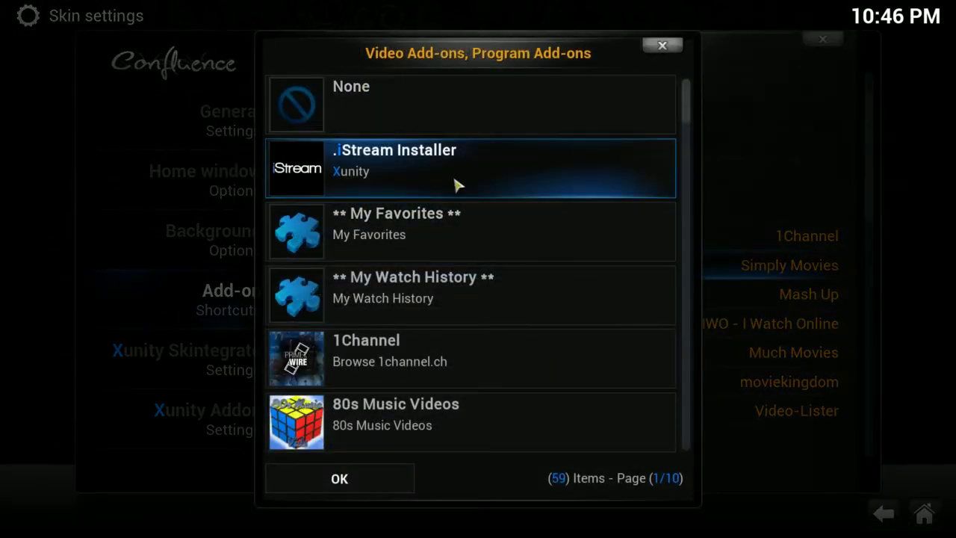
scroll(425, 299, down, 8)
scroll(456, 355, down, 3)
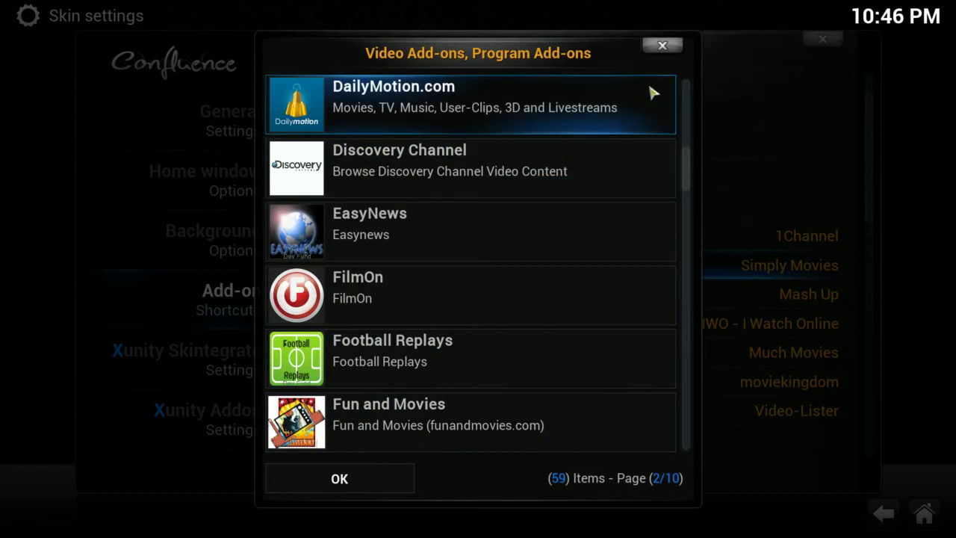
click(662, 45)
Examine the add-on shortcut slots of the home page Music, Pictures and Programs submenus
scroll(777, 344, down, 2)
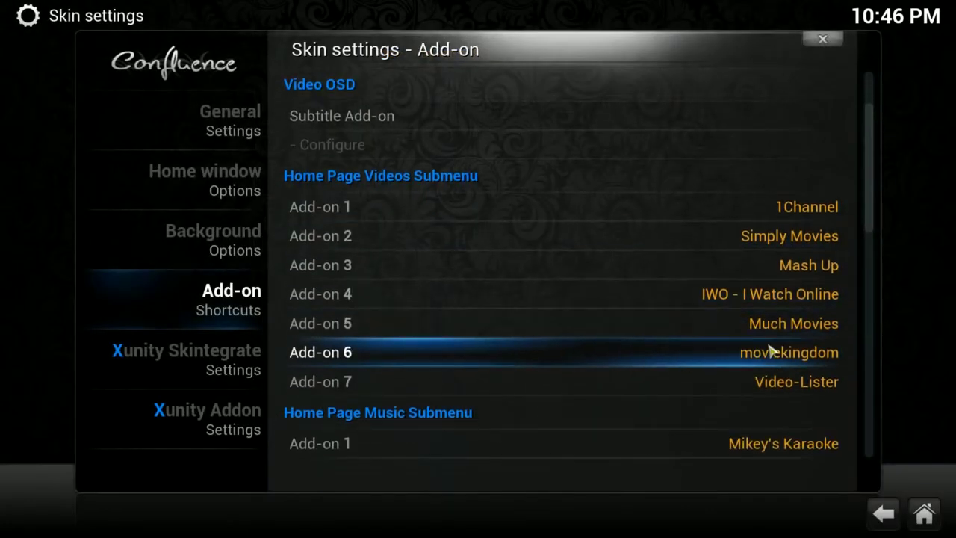
drag(871, 209, 873, 267)
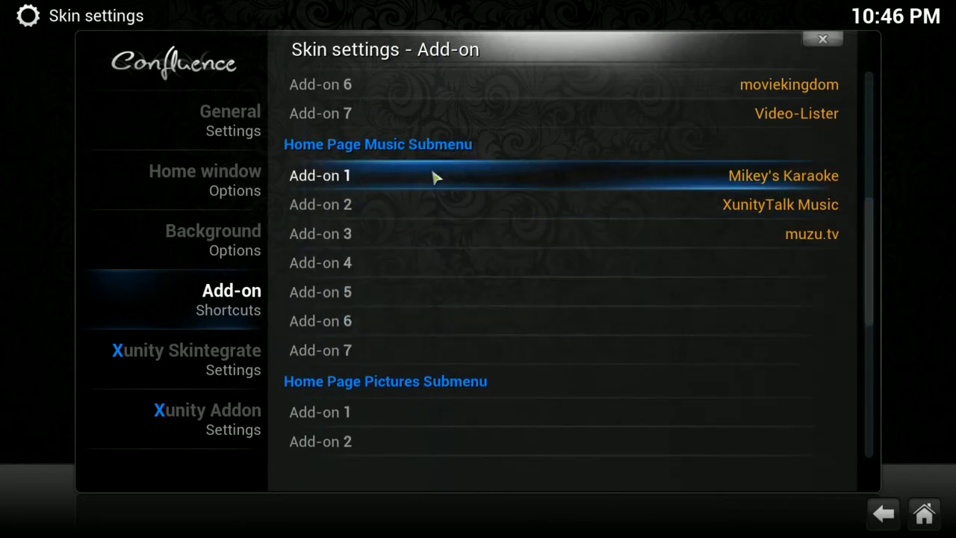
drag(876, 268, 875, 357)
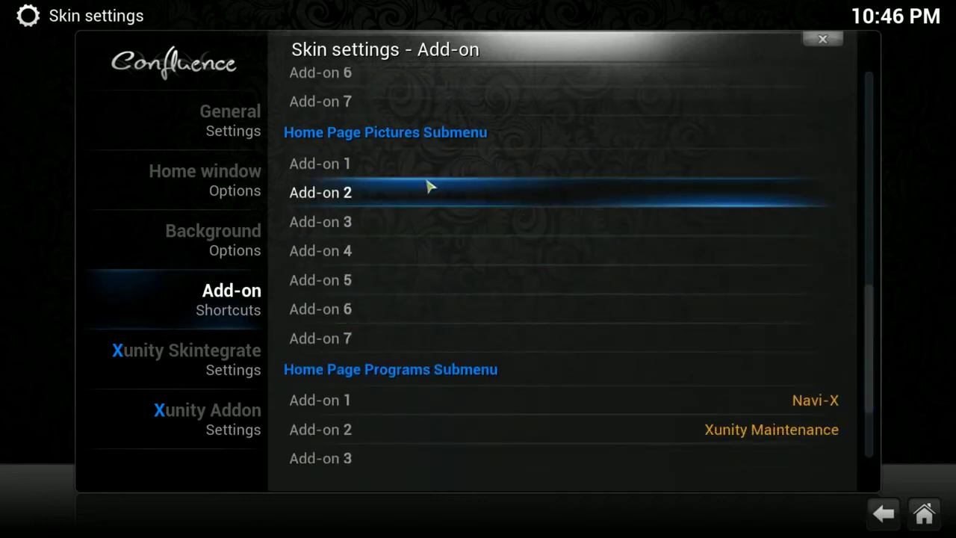
drag(874, 337, 871, 441)
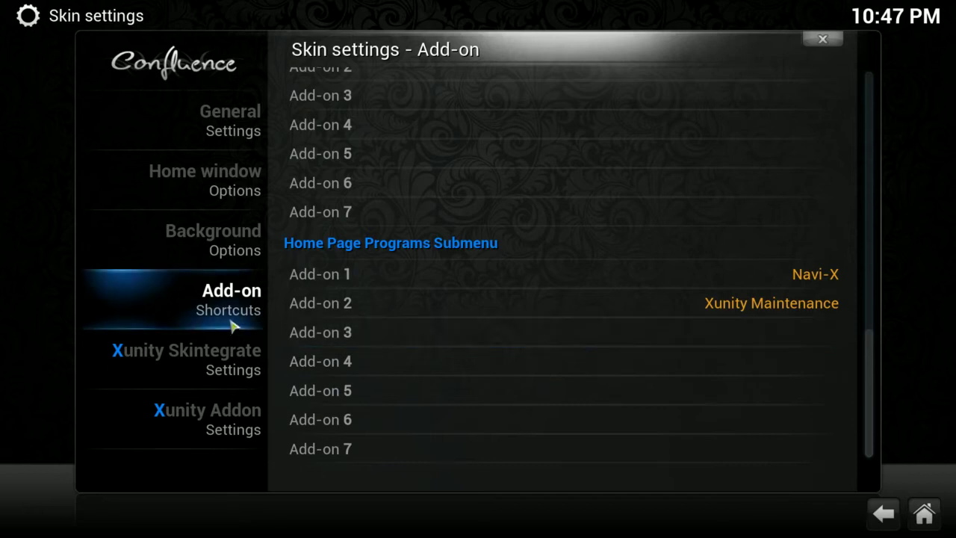
Compare the Xunity Skintegrate add-on integration options with the Home window's main menu hiding options
mouse_move(183, 365)
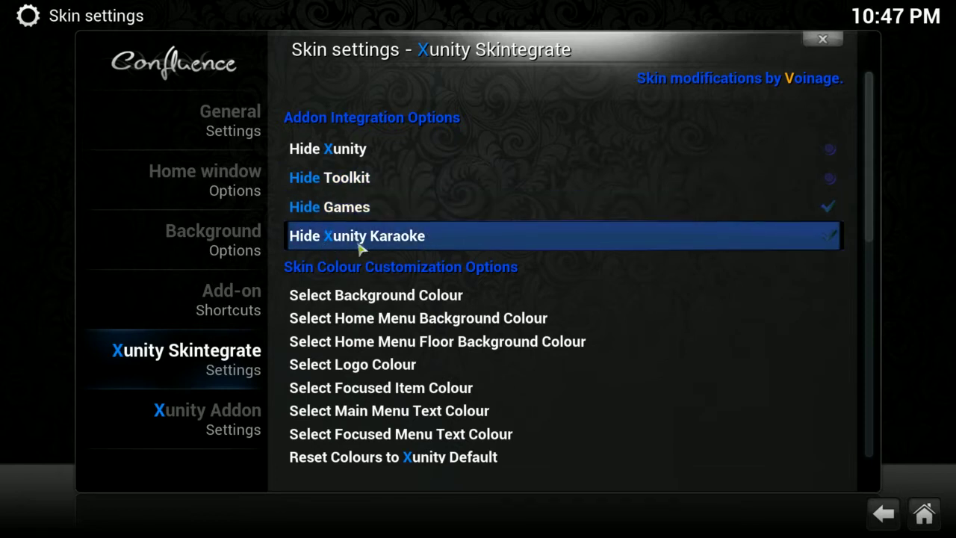
scroll(381, 250, down, 4)
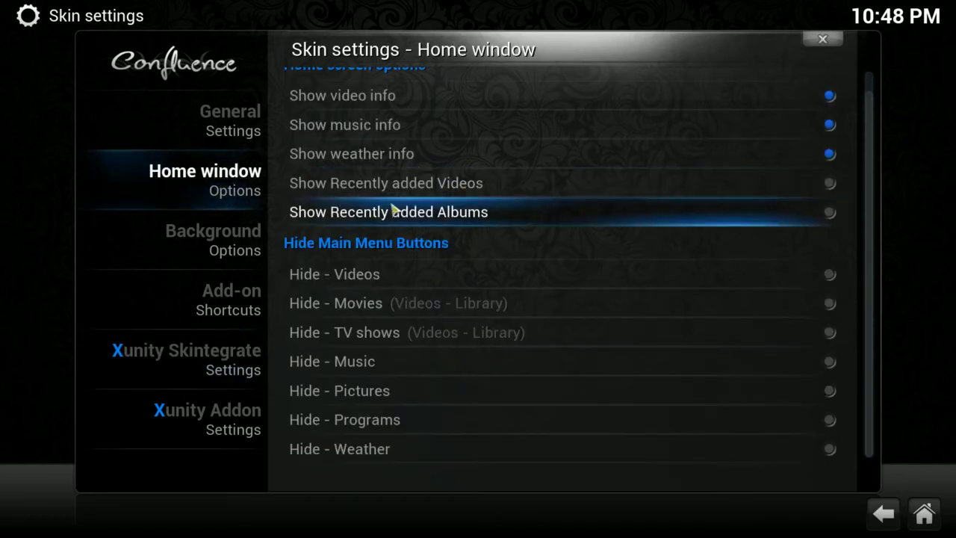
mouse_move(254, 241)
View the colour choices for the skin background in the Xunity Skintegrate settings and close the colour selector
mouse_move(221, 366)
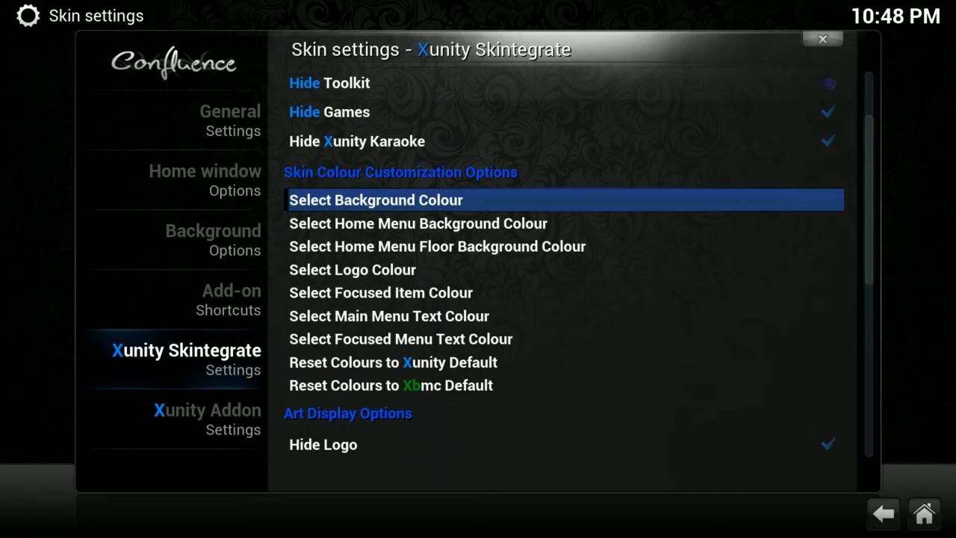
click(461, 205)
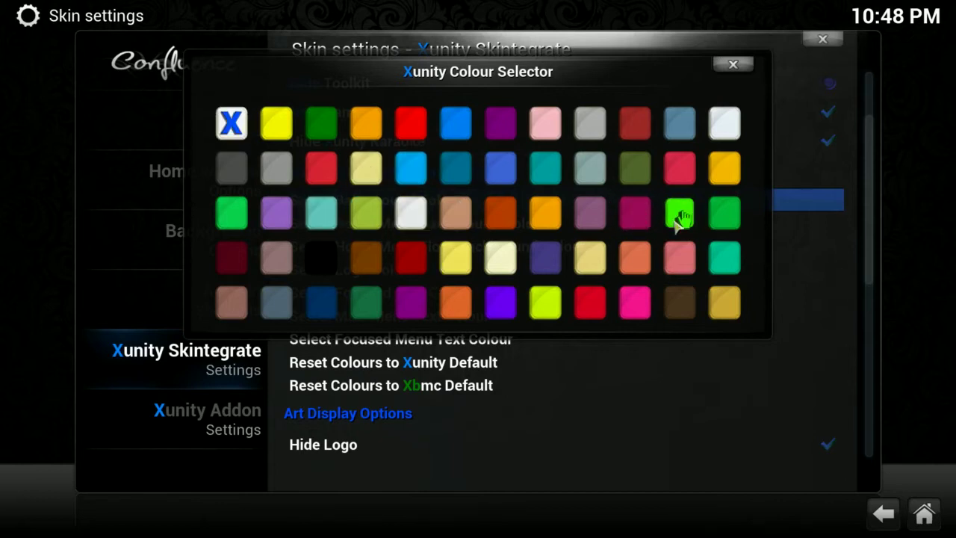
click(738, 69)
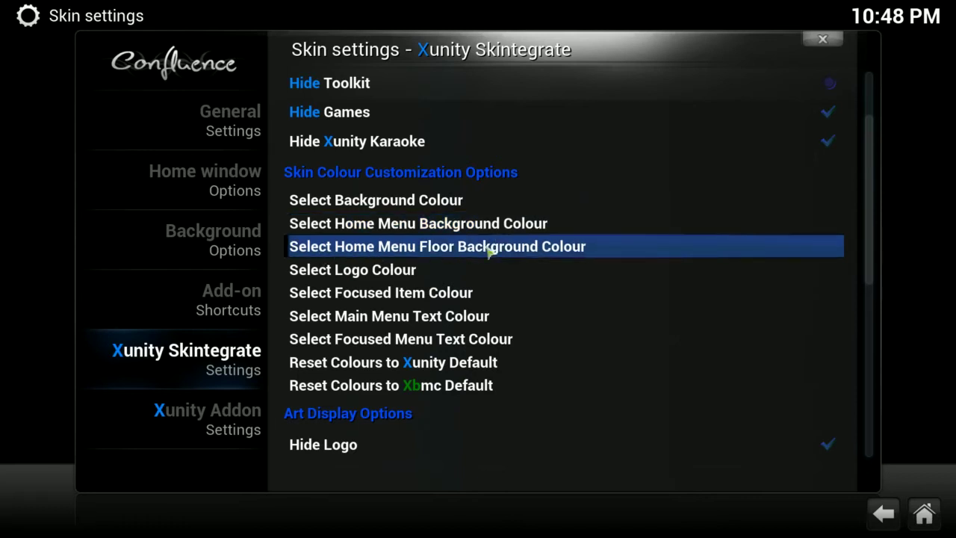
Examine the remaining Xunity Skintegrate options for menu colours, colour resets, clock, logo and custom backgrounds
scroll(560, 252, down, 1)
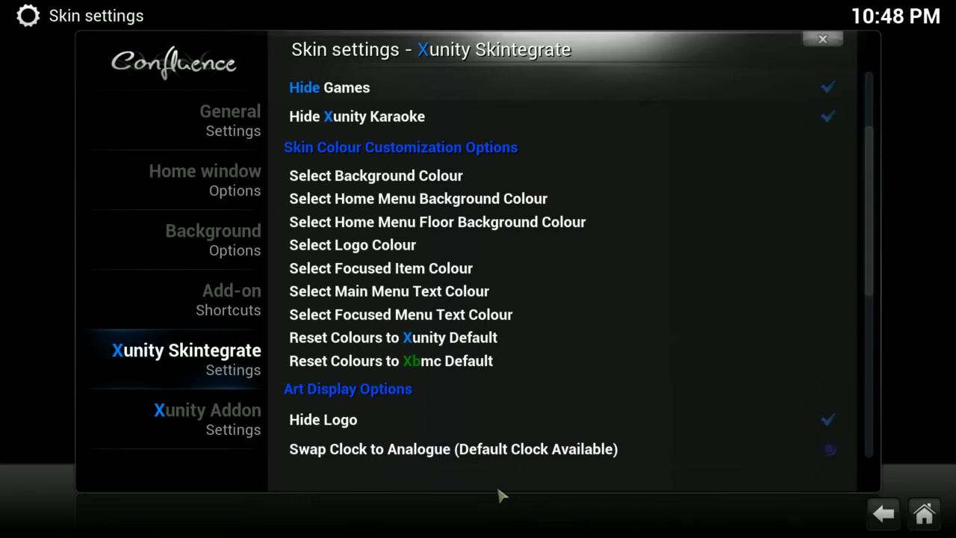
scroll(449, 291, down, 1)
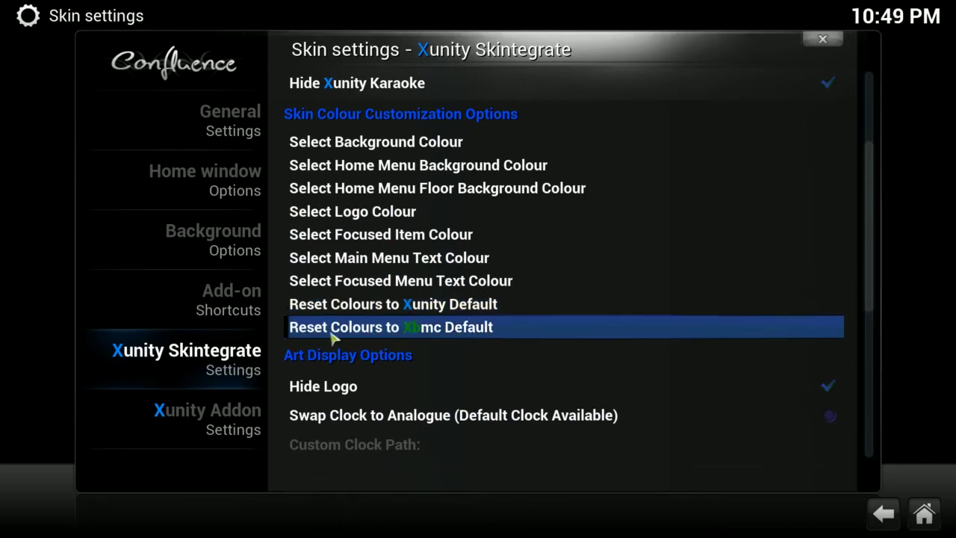
scroll(427, 336, down, 5)
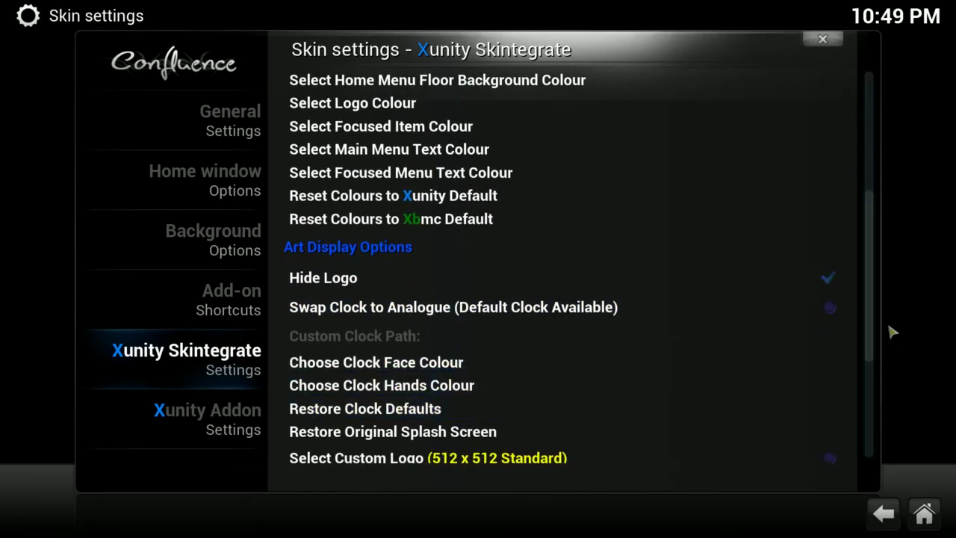
drag(869, 326, 874, 397)
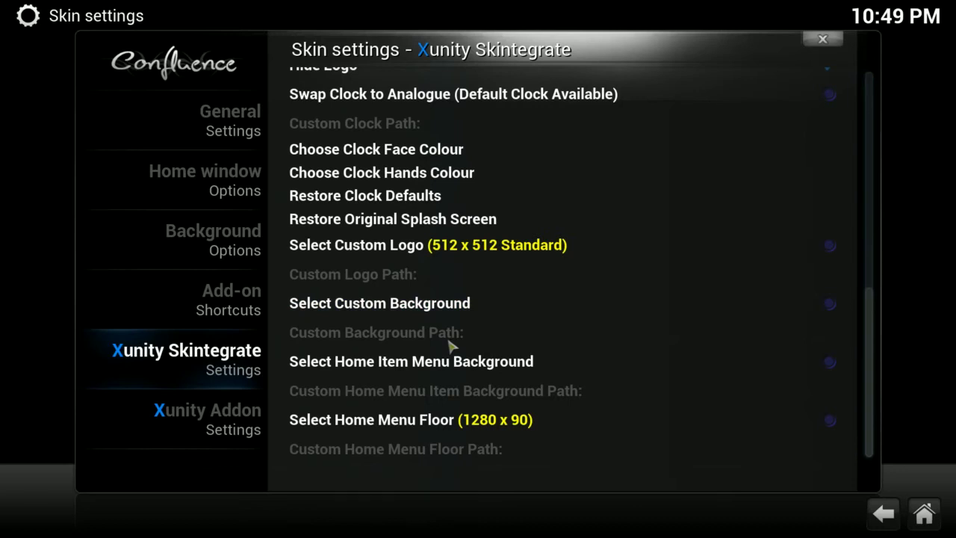
Review the Xunity Addon options for hiding submenu items and close the skin settings
mouse_move(218, 438)
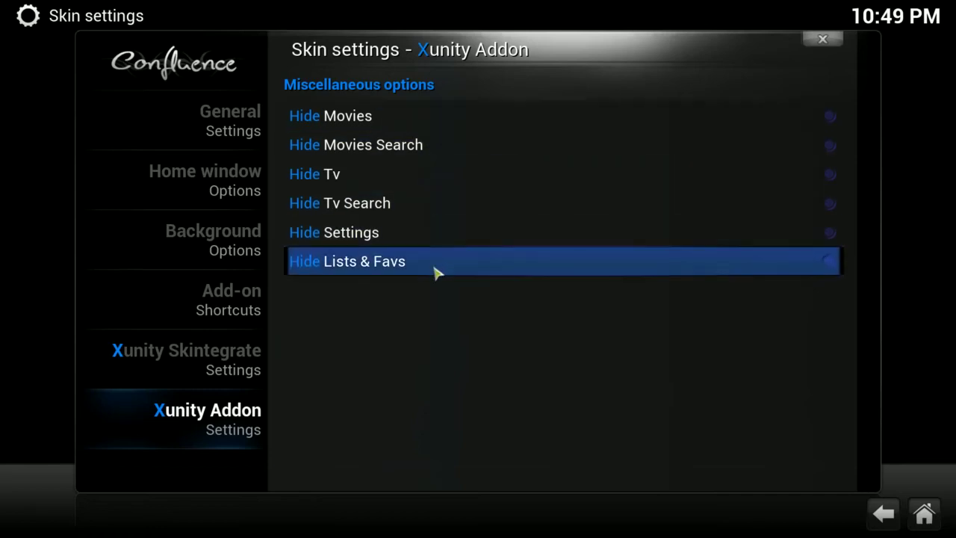
click(842, 44)
Review the International and Screensaver settings, including the available screensaver modes, and close the appearance settings
mouse_move(187, 174)
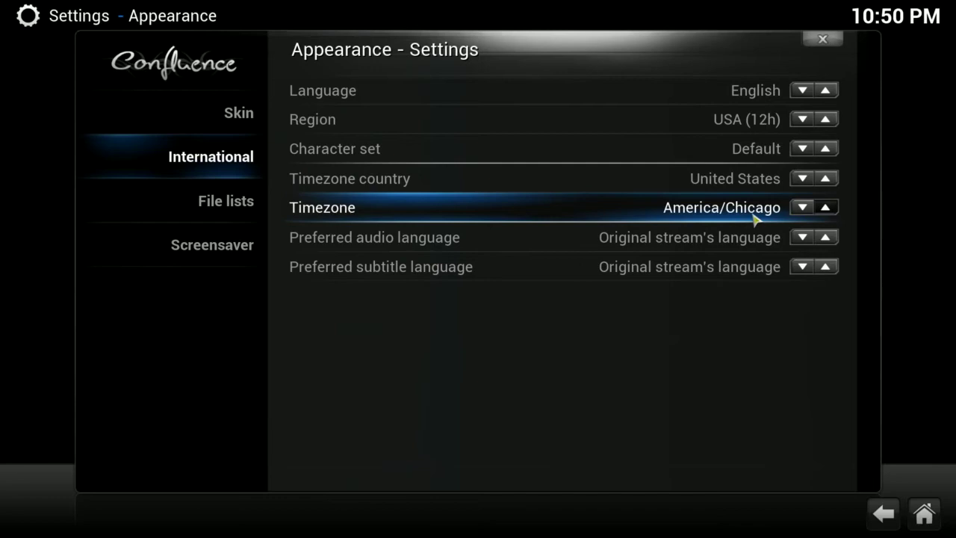
mouse_move(204, 262)
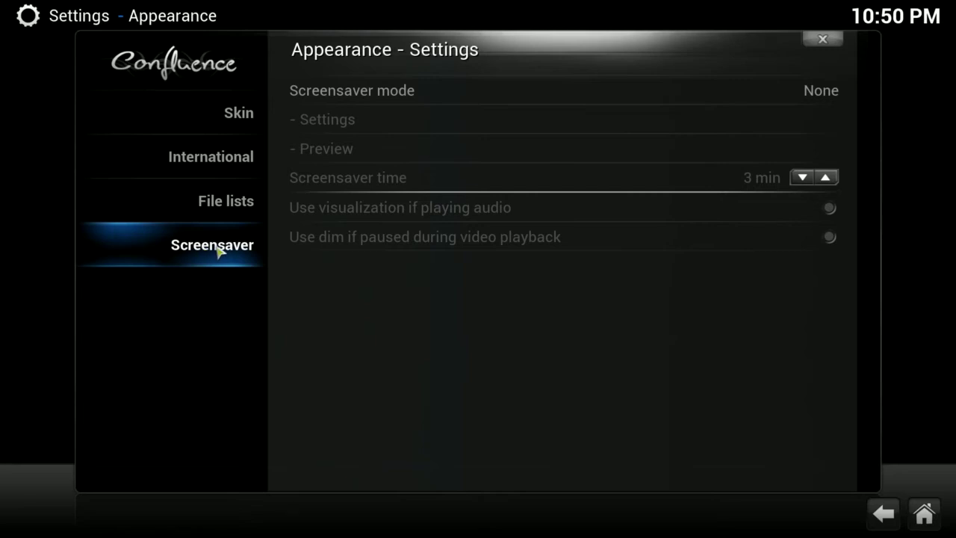
click(470, 100)
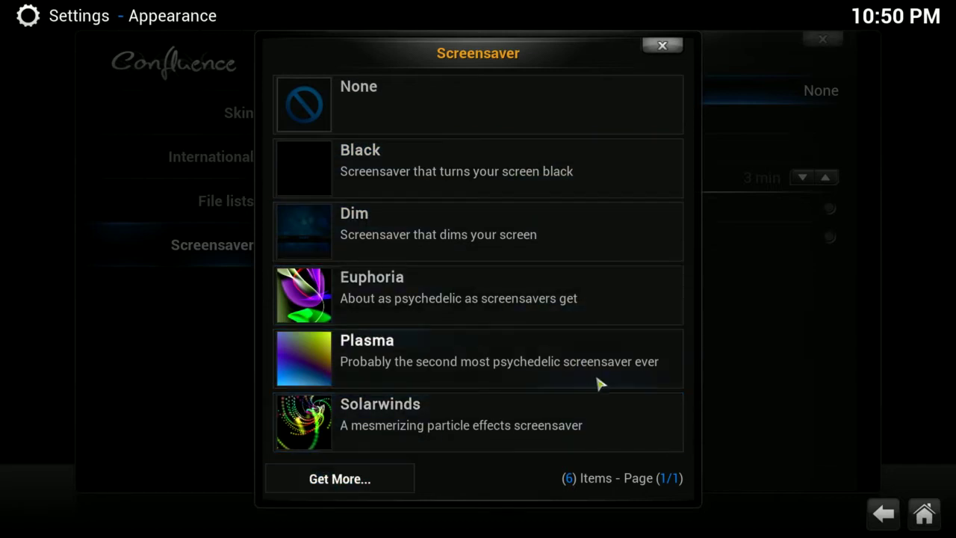
click(662, 46)
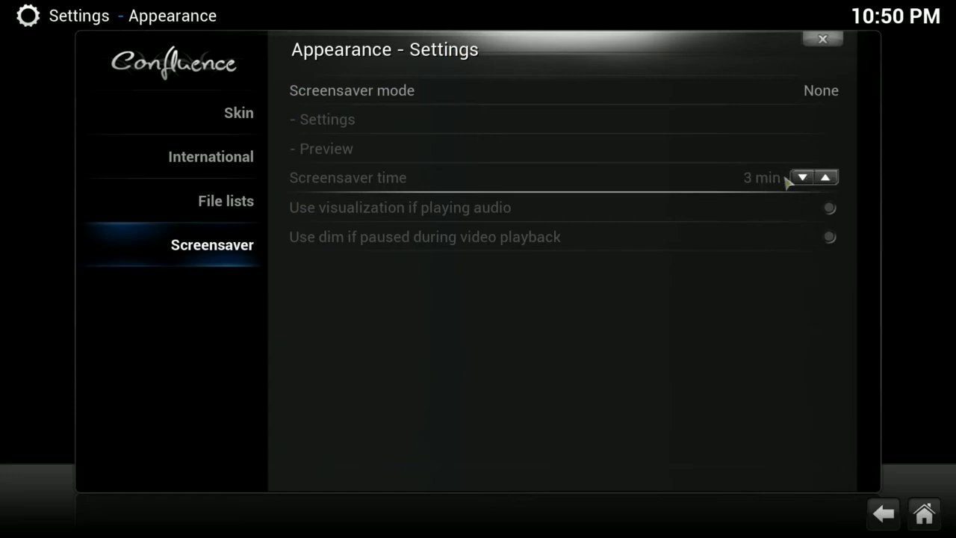
click(836, 44)
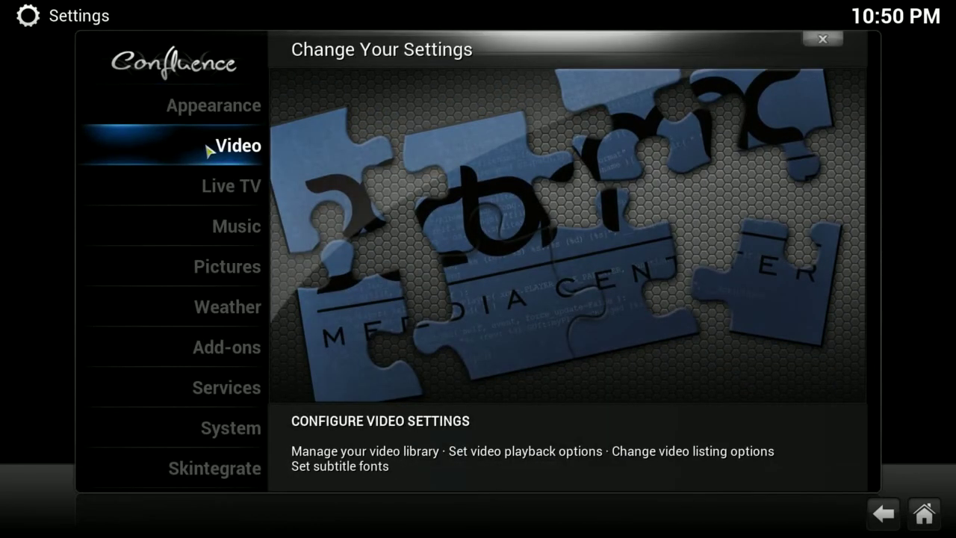
Open the Video settings and examine the Library options for TV shows, movie sets and library updates
click(210, 150)
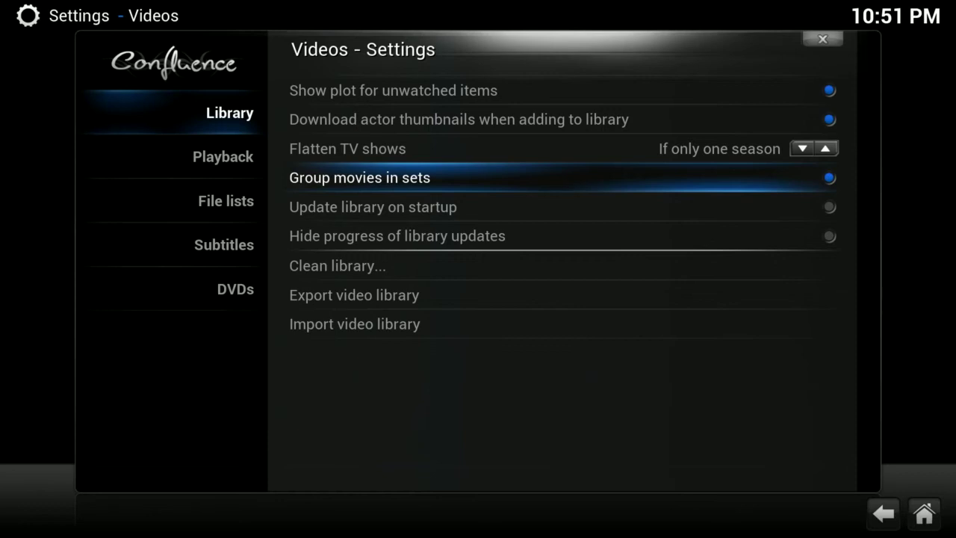
click(245, 163)
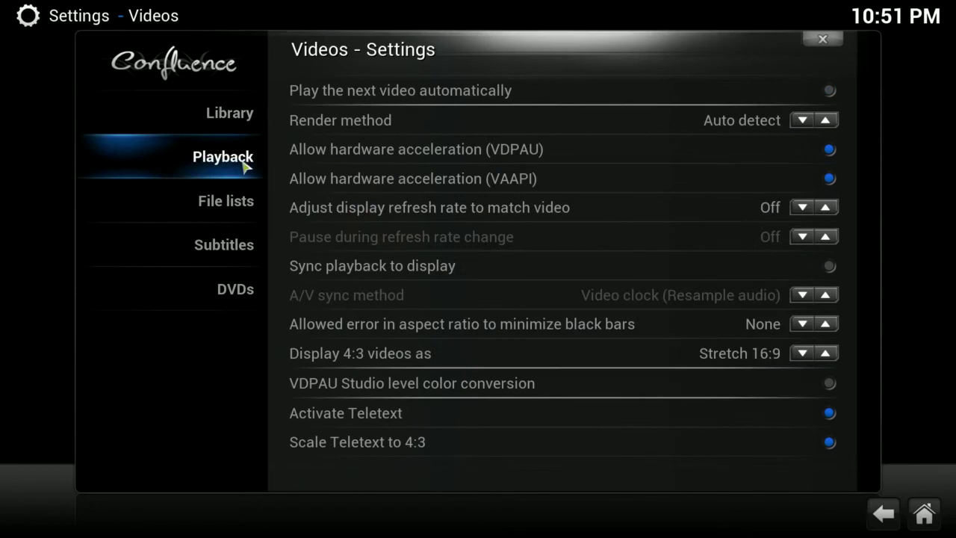
click(226, 115)
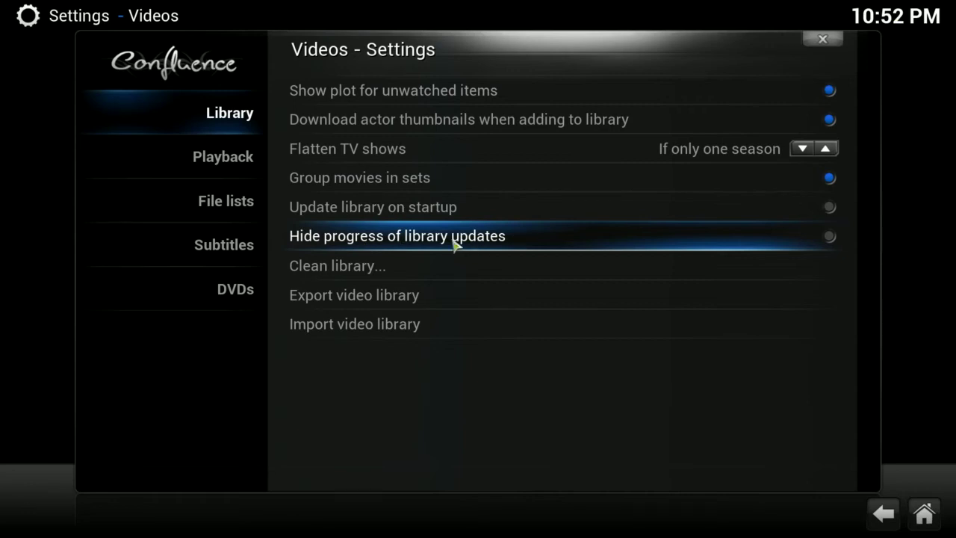
Set the allowed aspect ratio error for video playback to 20 % and display 4:3 videos as Wide Zoom
click(228, 161)
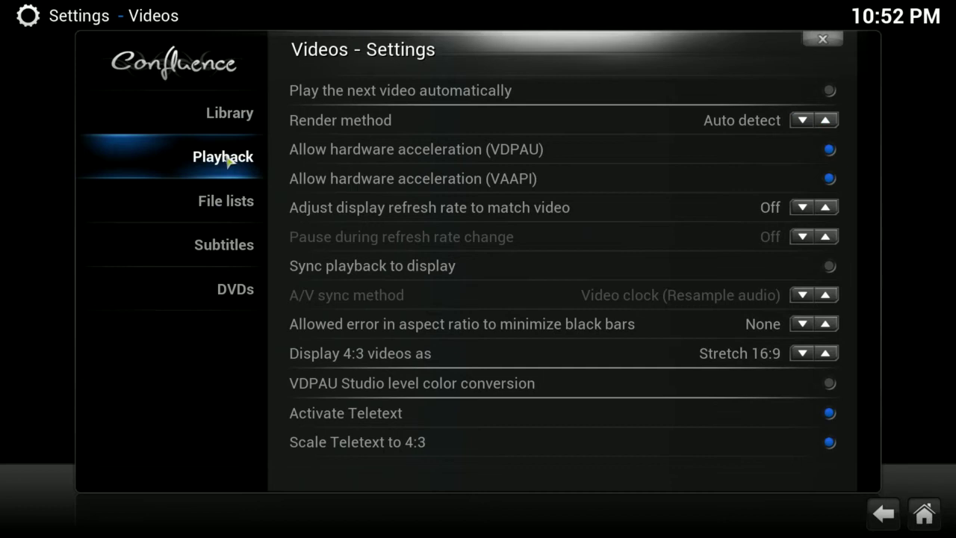
click(582, 323)
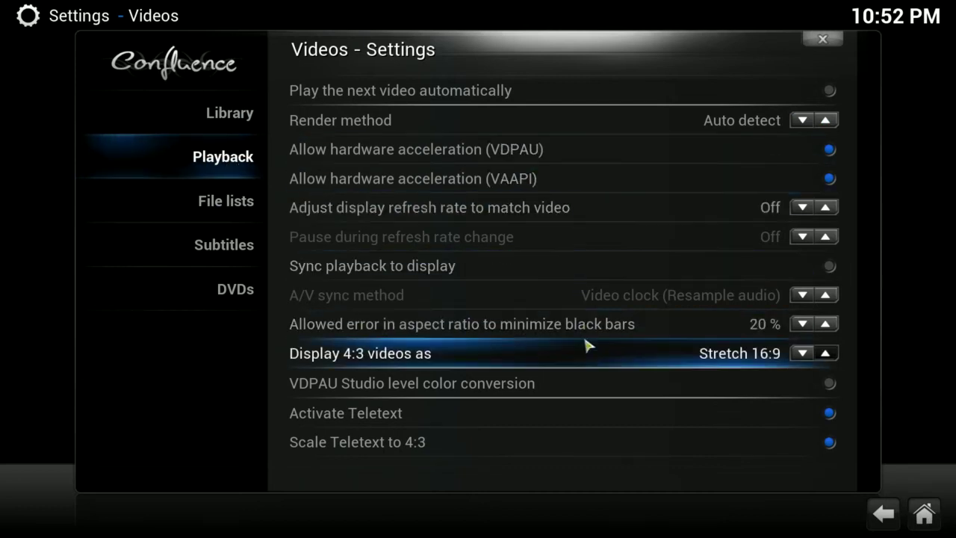
click(588, 347)
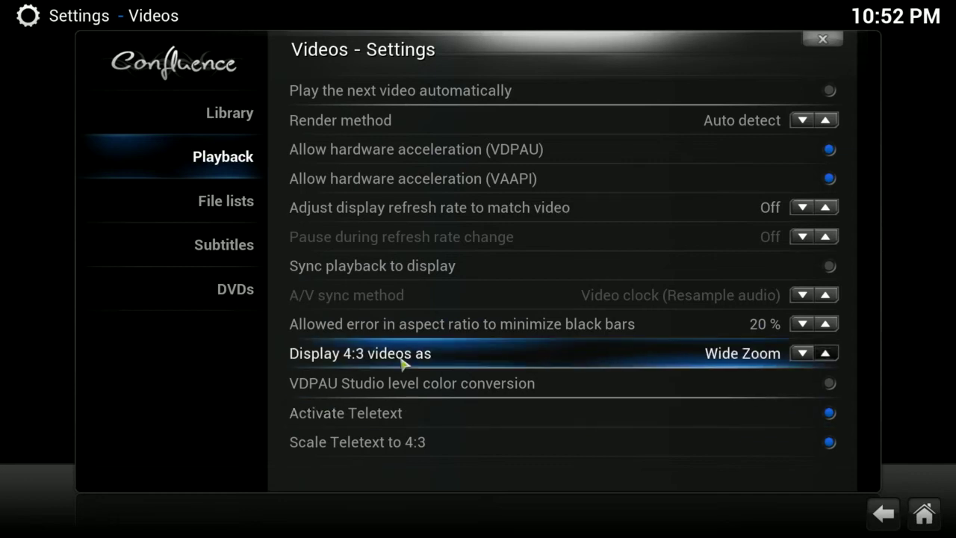
Review the video File lists, Subtitles and DVDs options and close the video settings
mouse_move(207, 187)
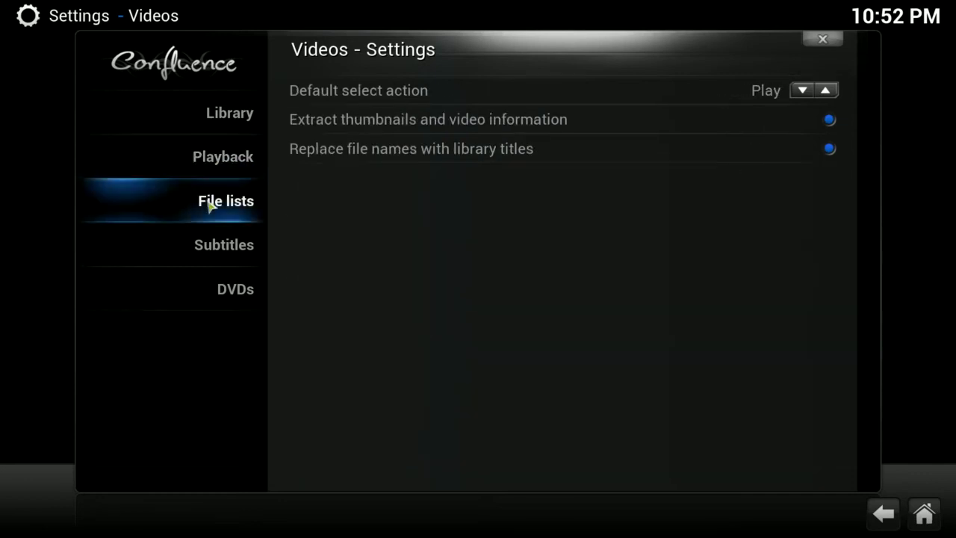
mouse_move(215, 241)
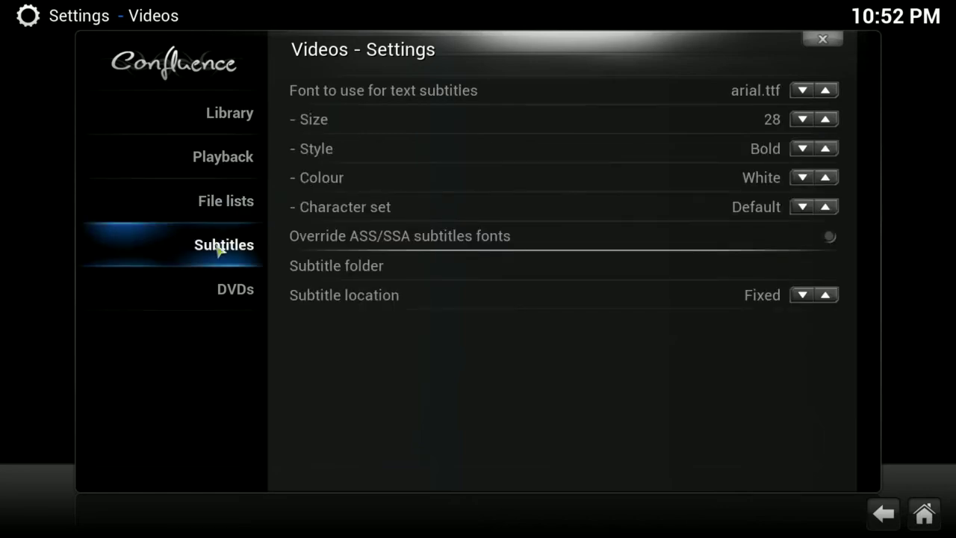
mouse_move(228, 288)
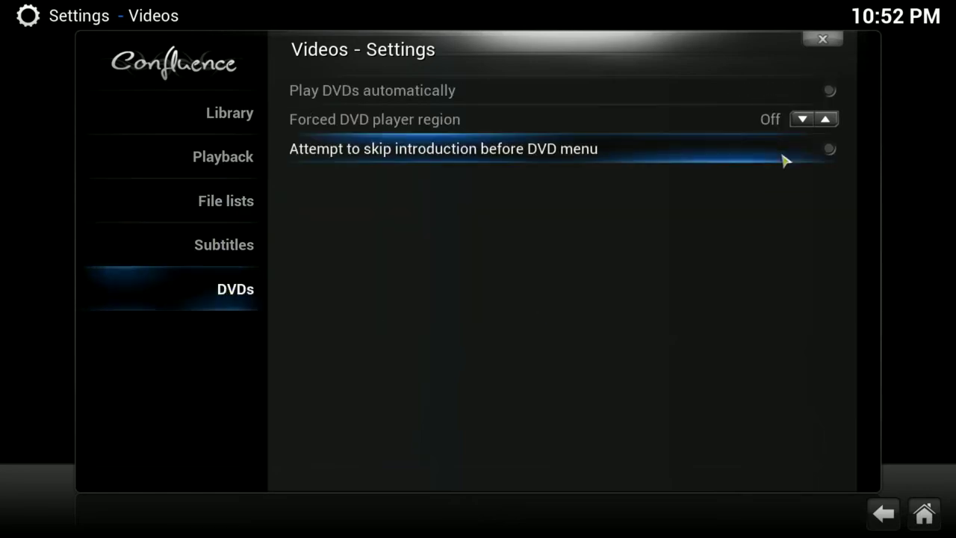
click(822, 40)
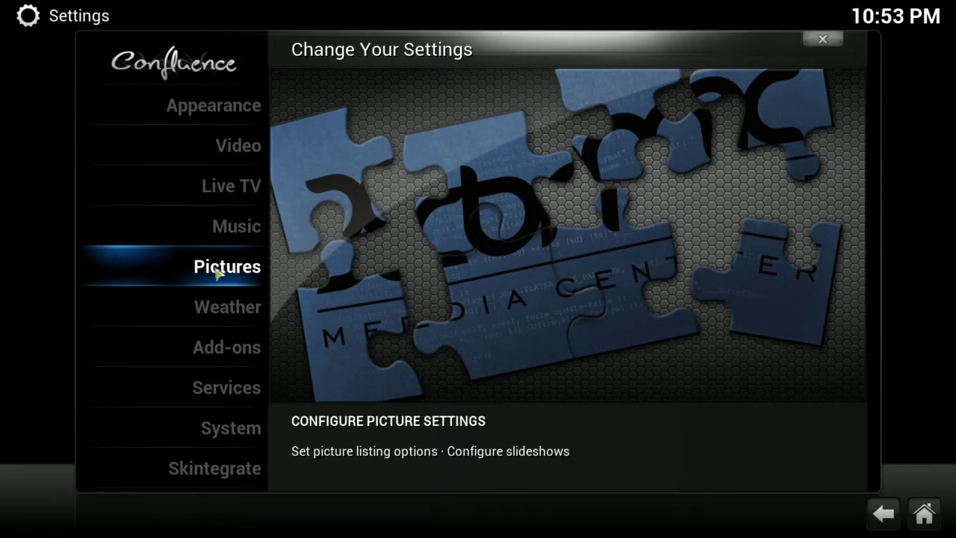
Open the Weather settings and view the available weather information services without changing the selected one
click(228, 327)
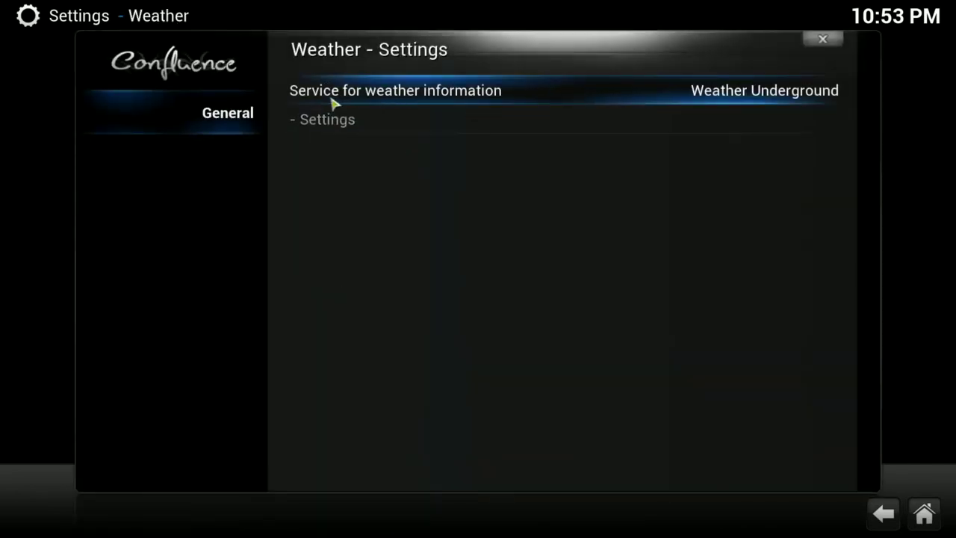
click(398, 104)
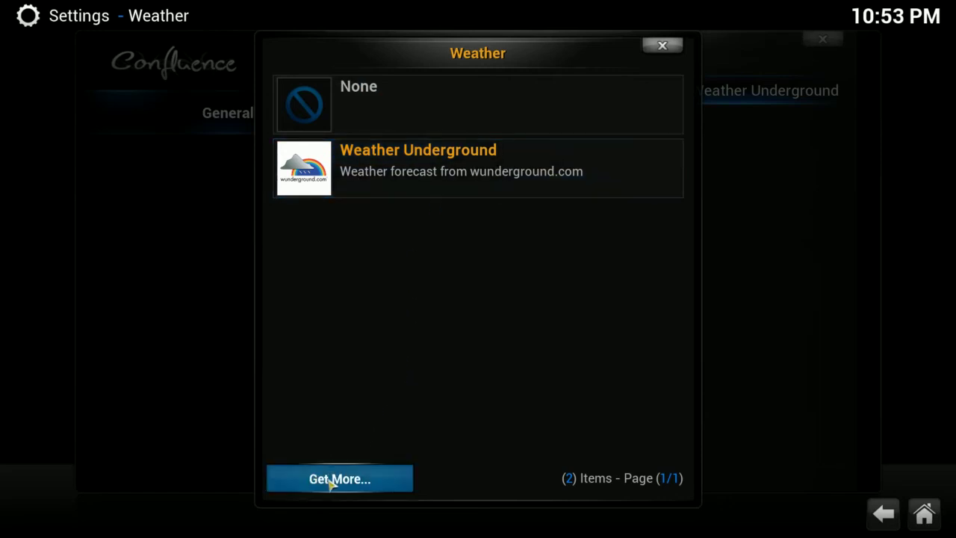
click(671, 47)
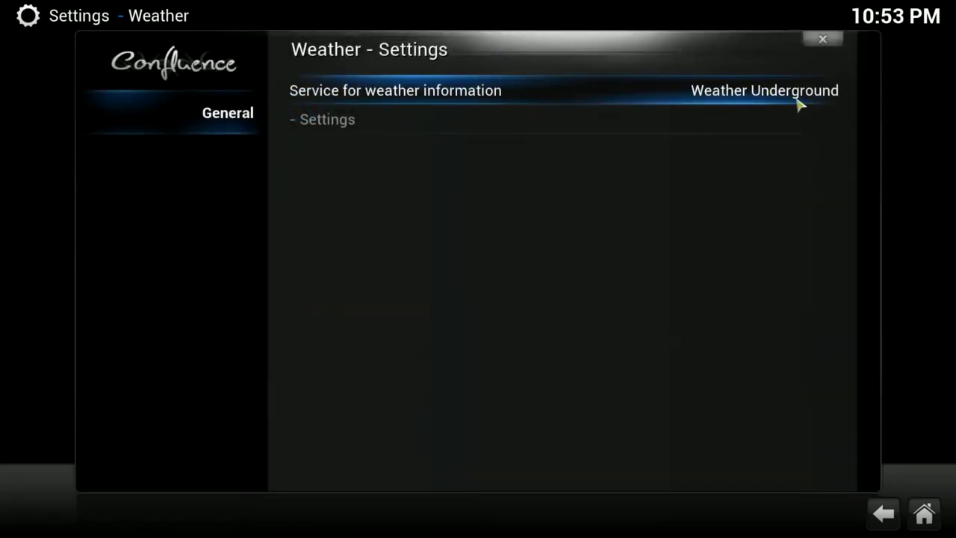
Open the Weather Underground location setup and view the nearest-town entry for Location 1
click(358, 127)
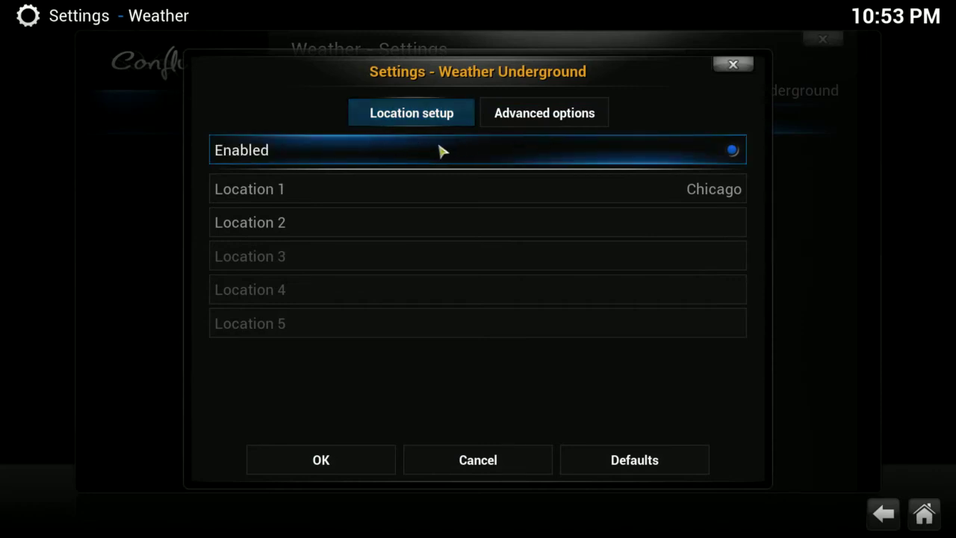
click(437, 196)
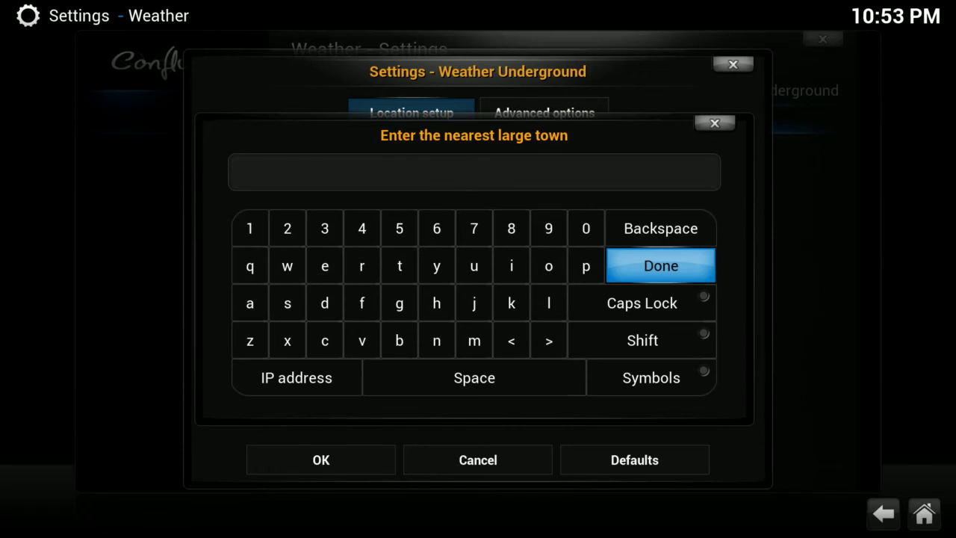
click(691, 265)
Confirm Chicago as the Location 1 display name in the advanced options, then save and close the weather settings
click(556, 115)
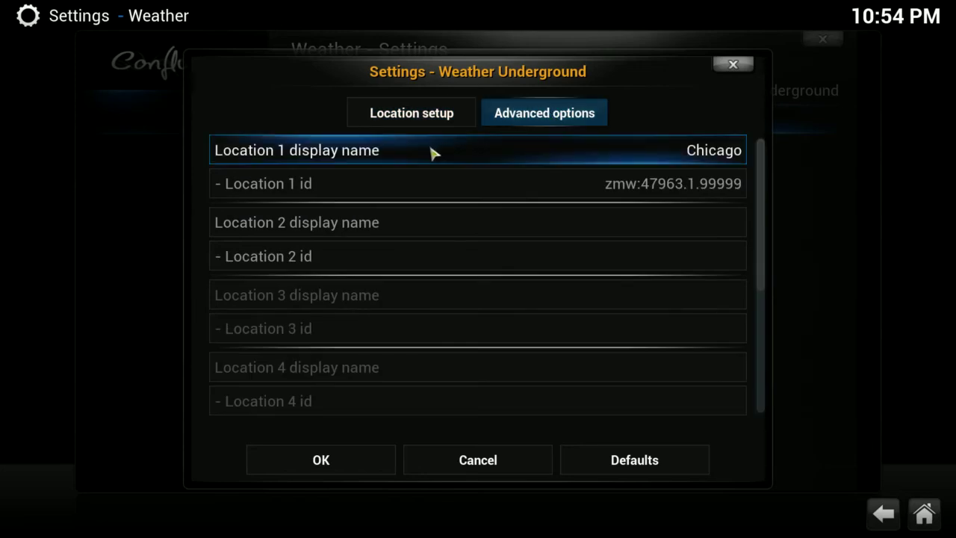
click(518, 160)
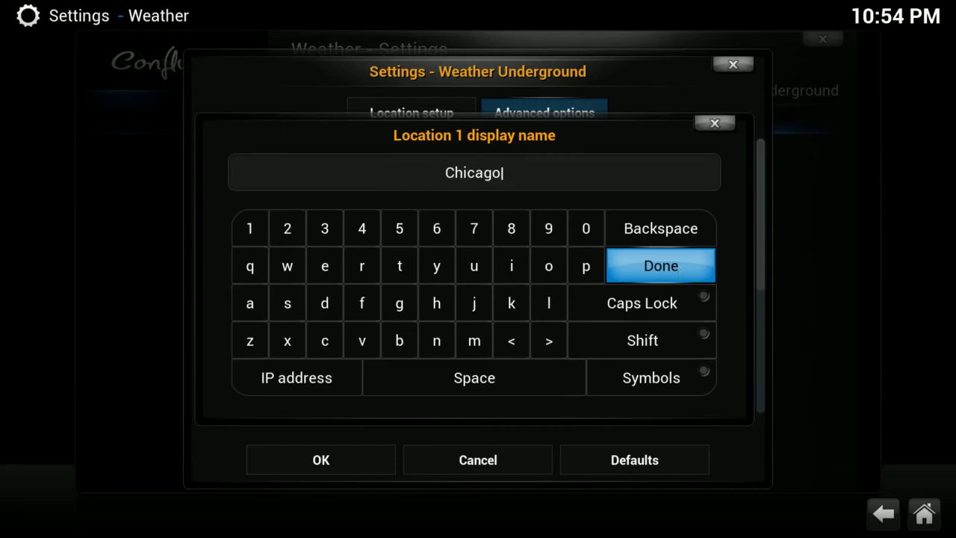
click(679, 269)
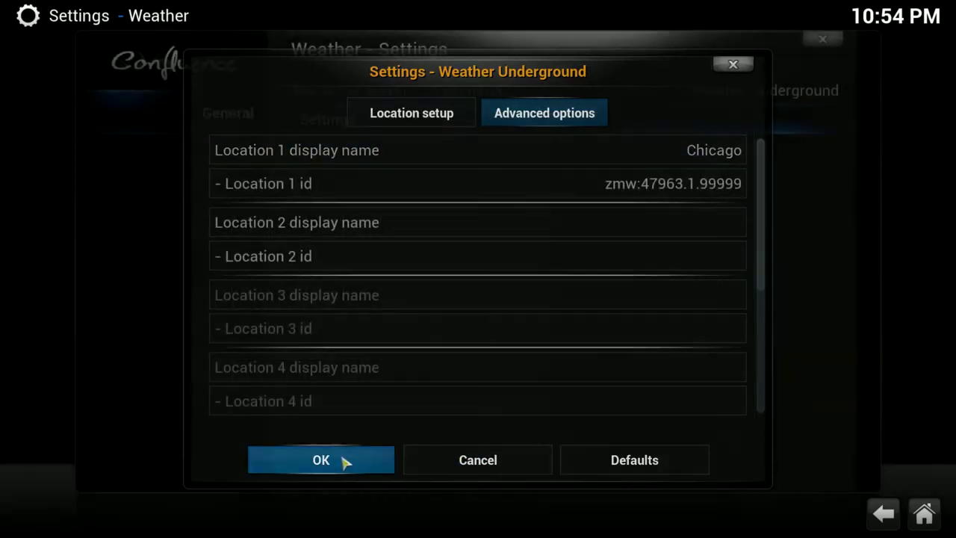
click(341, 460)
click(820, 44)
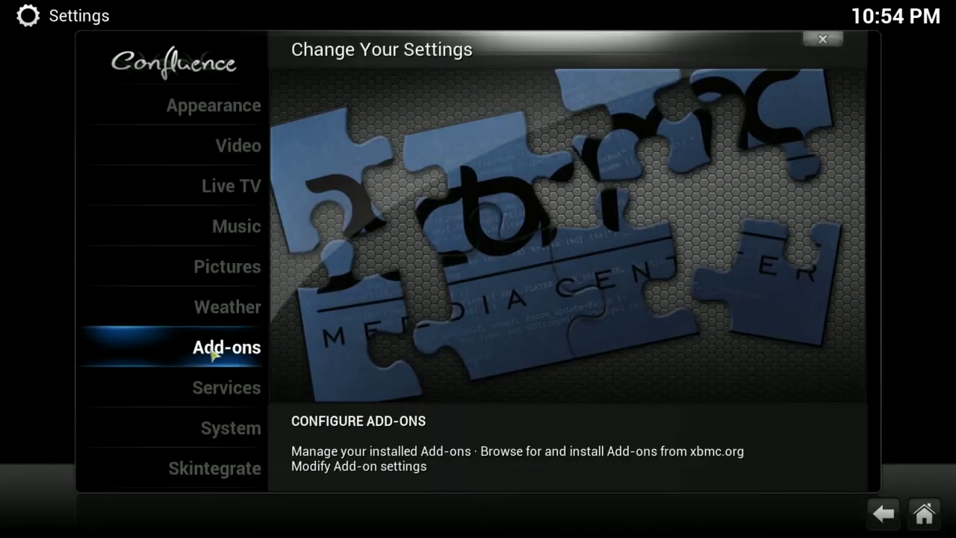
Open the Video Add-ons category under All Add-ons in Get Add-ons
click(213, 355)
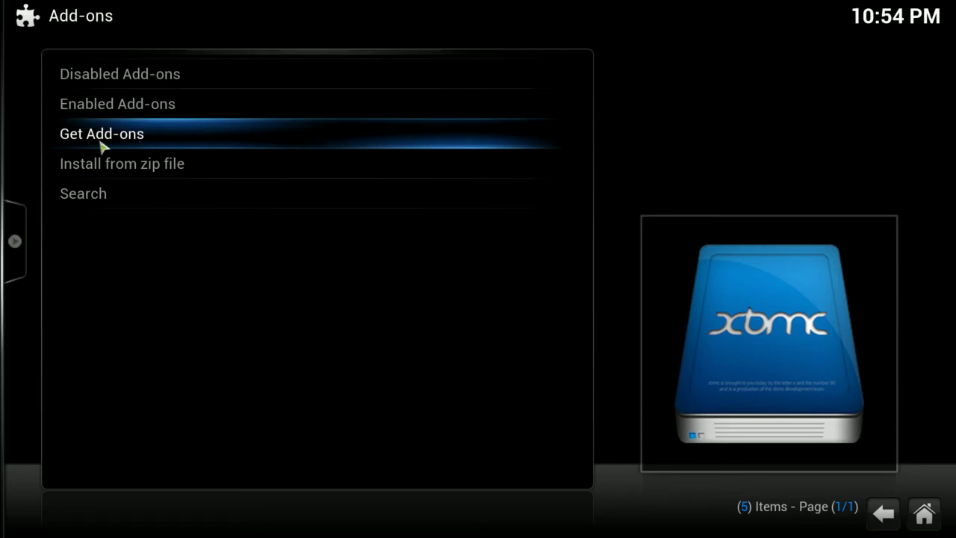
click(101, 145)
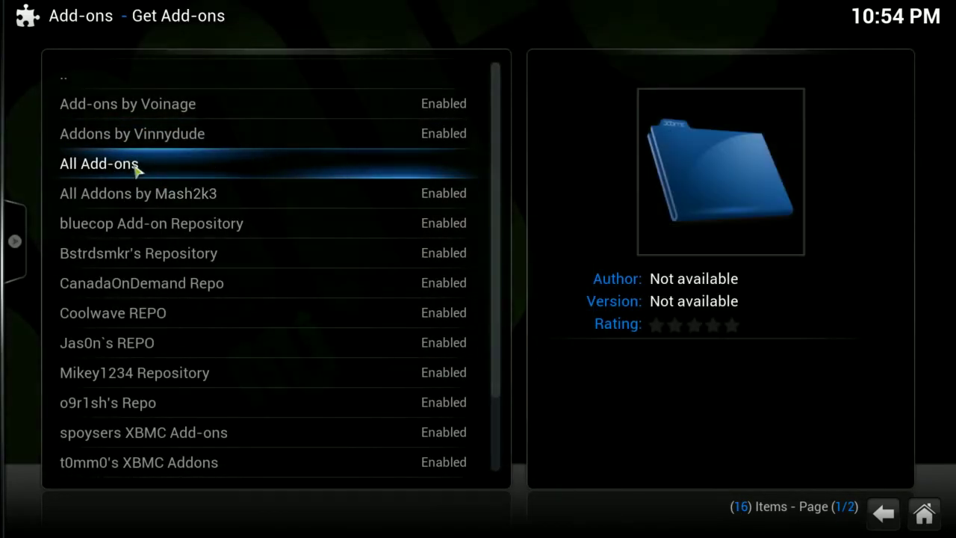
click(134, 169)
scroll(202, 359, down, 4)
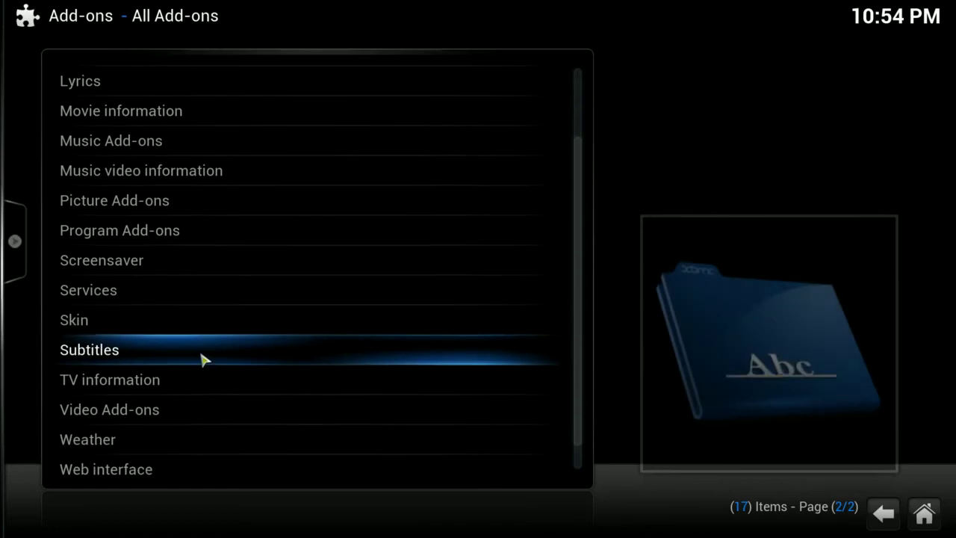
click(127, 404)
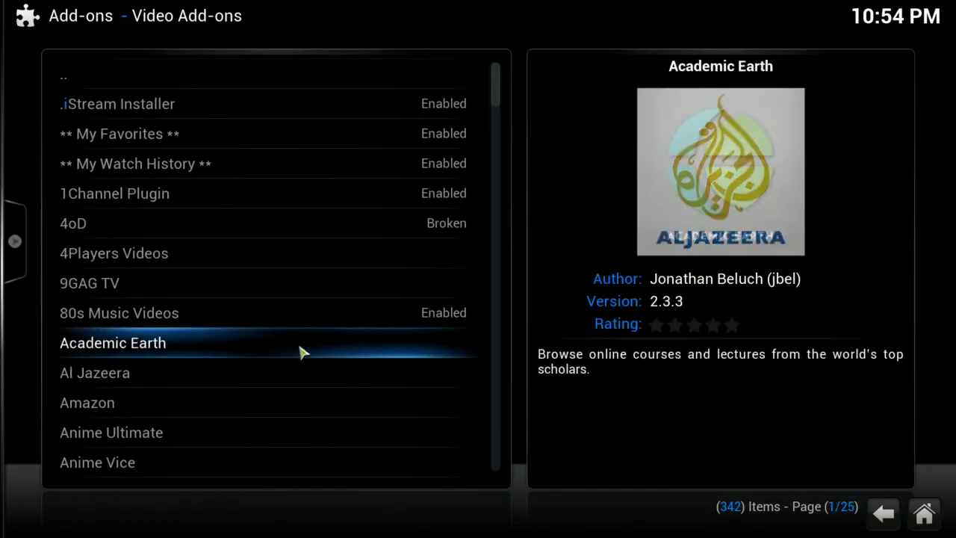
Skim the list of available video add-ons and leave the add-ons browser
scroll(301, 352, down, 3)
scroll(299, 354, up, 5)
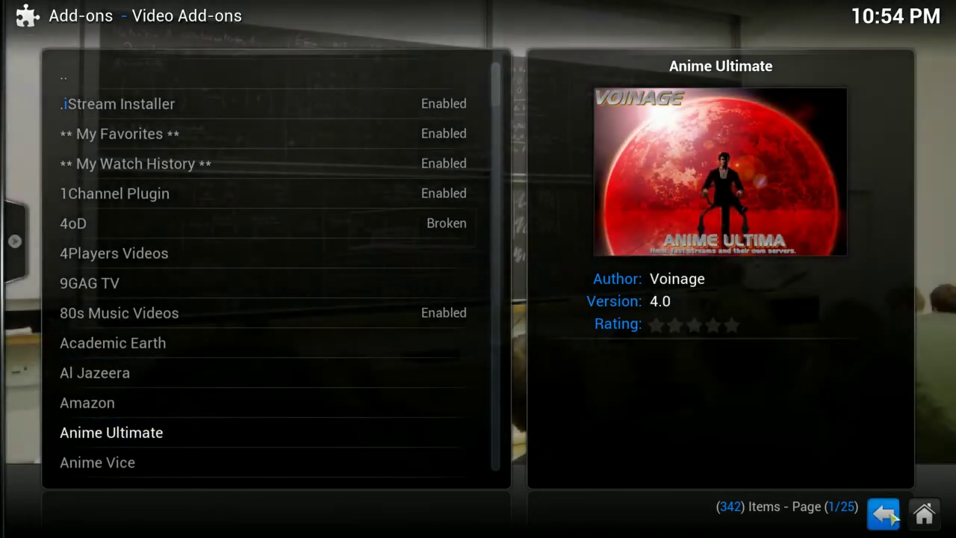
click(884, 514)
click(884, 514)
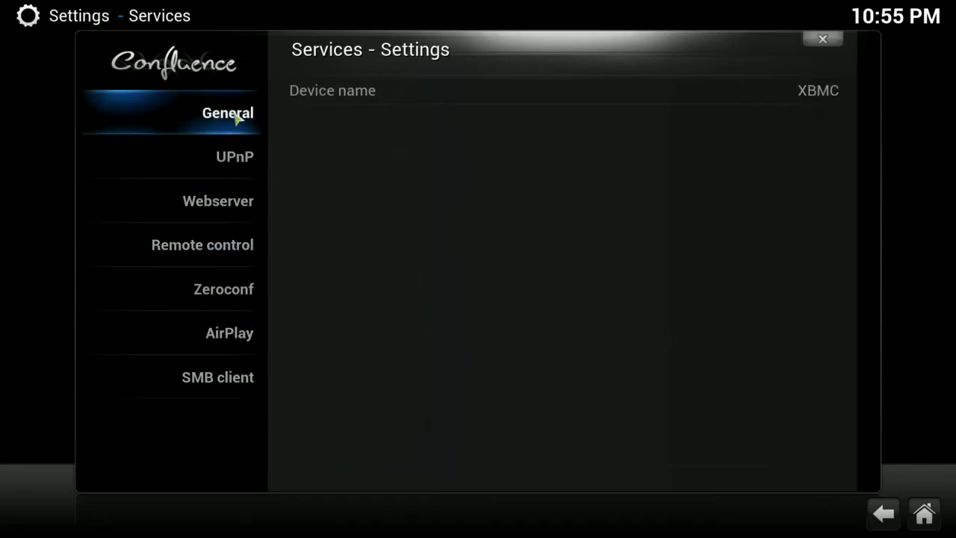
Leave the Services settings and open the Audio output options in the System settings
click(825, 41)
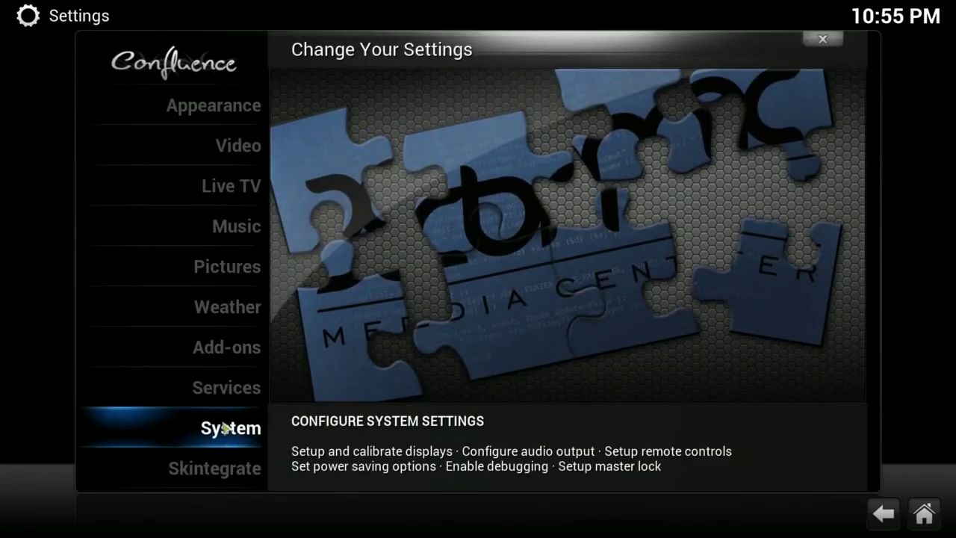
click(230, 434)
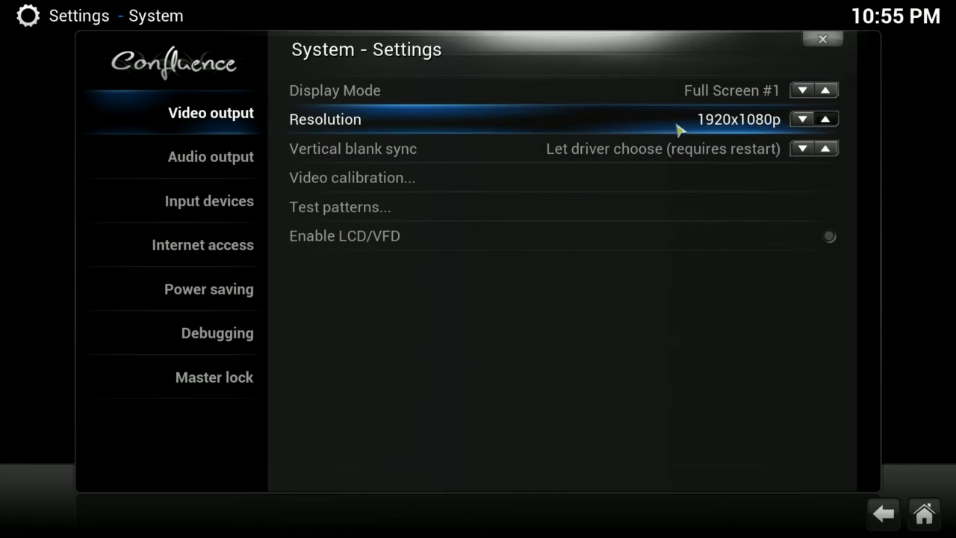
click(166, 168)
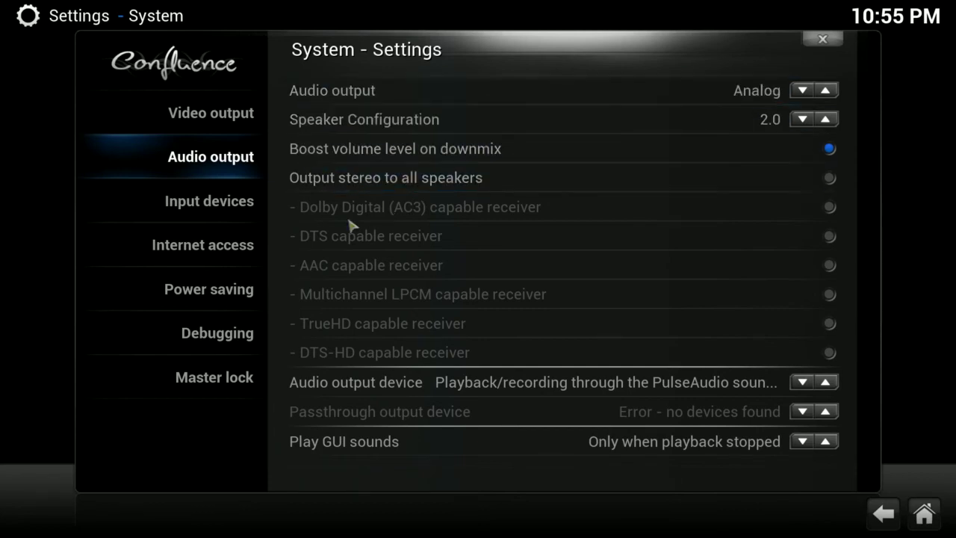
Review the Input devices, Internet access, Power saving and Master lock categories, then leave the System settings
mouse_move(191, 250)
mouse_move(210, 210)
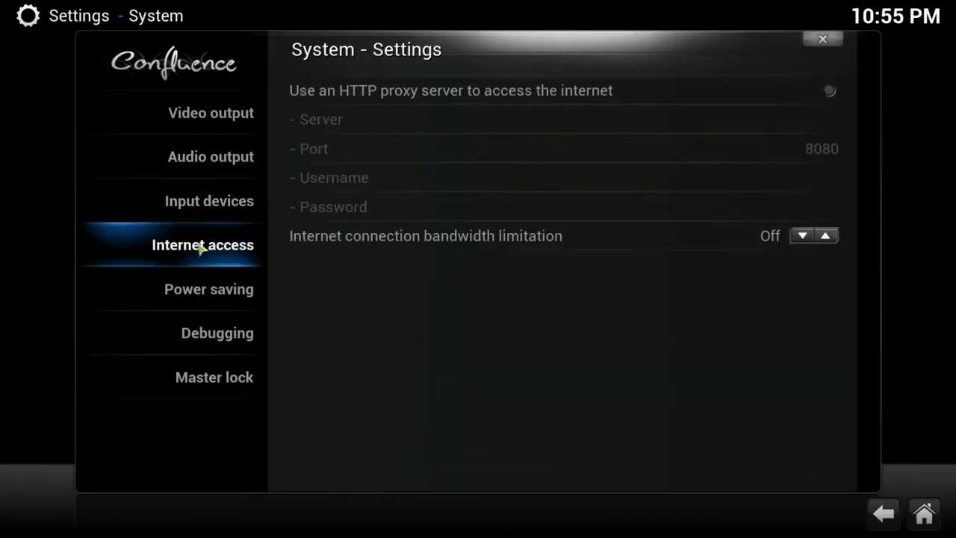
mouse_move(216, 301)
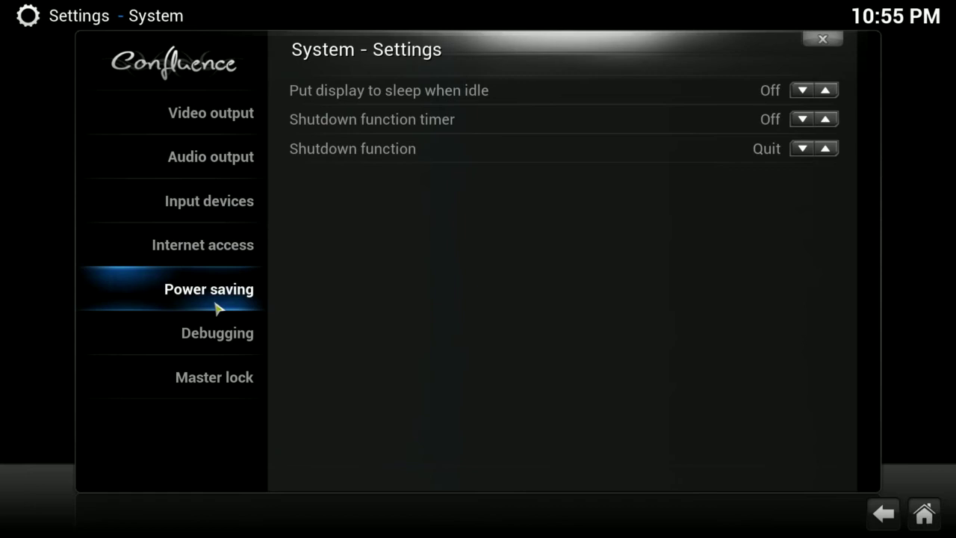
mouse_move(229, 381)
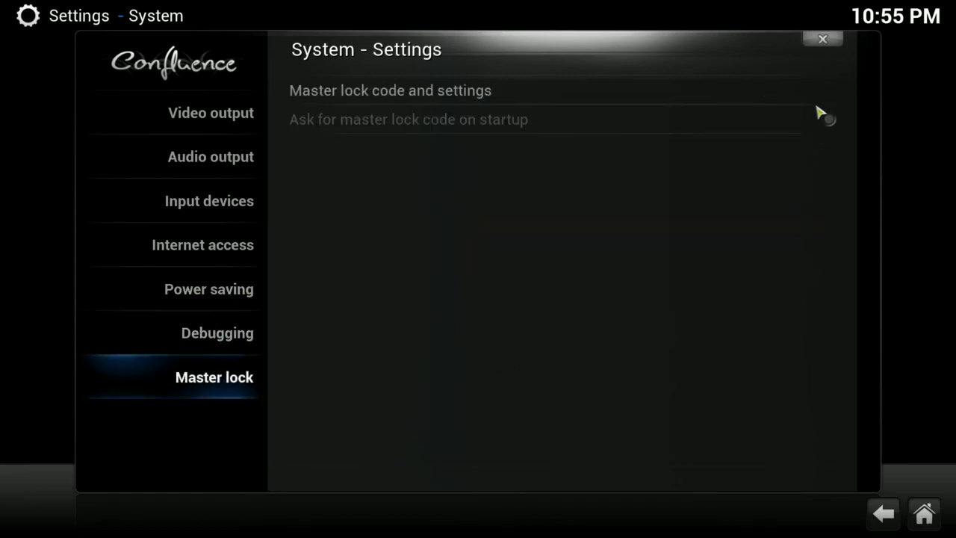
click(825, 39)
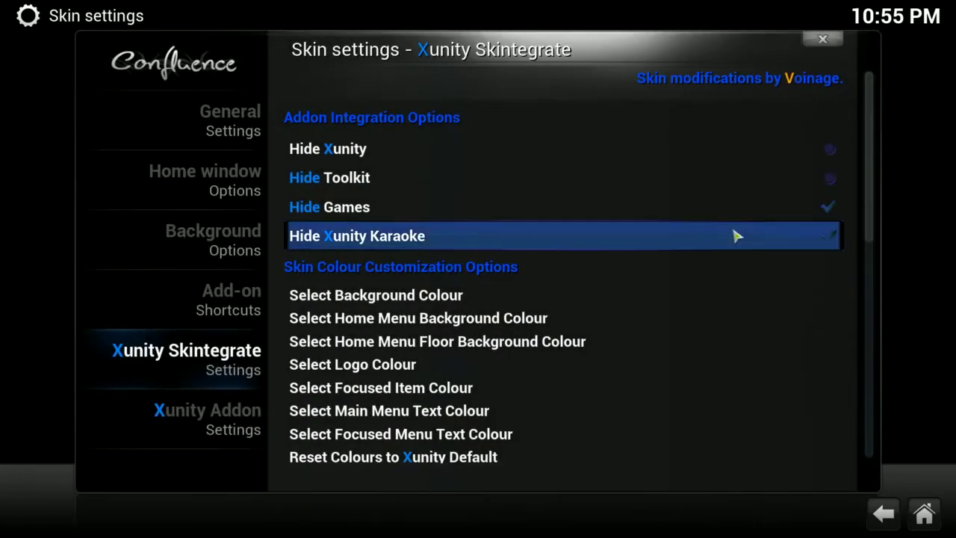
Review the General, Home window, Xunity Addon and Xunity Skintegrate skin settings, then close the skin settings
mouse_move(233, 136)
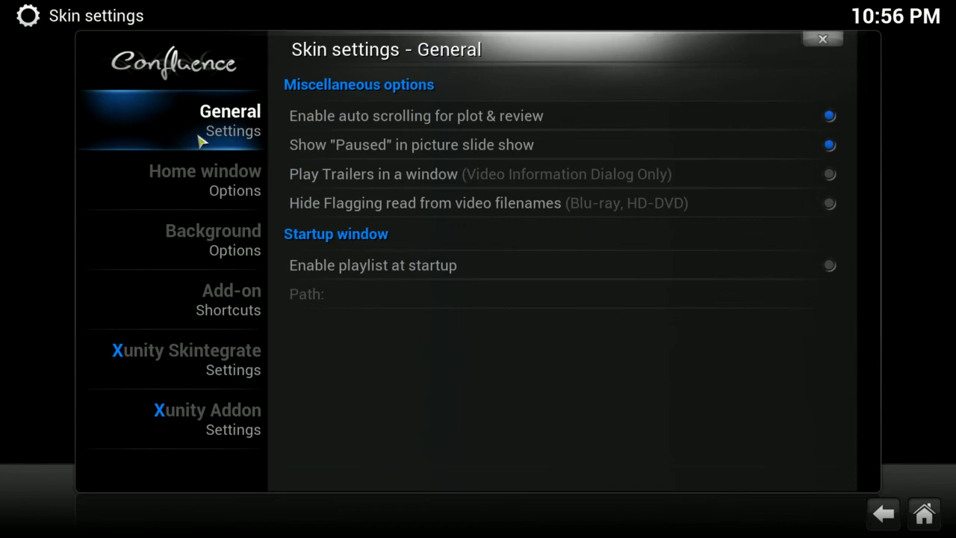
mouse_move(205, 173)
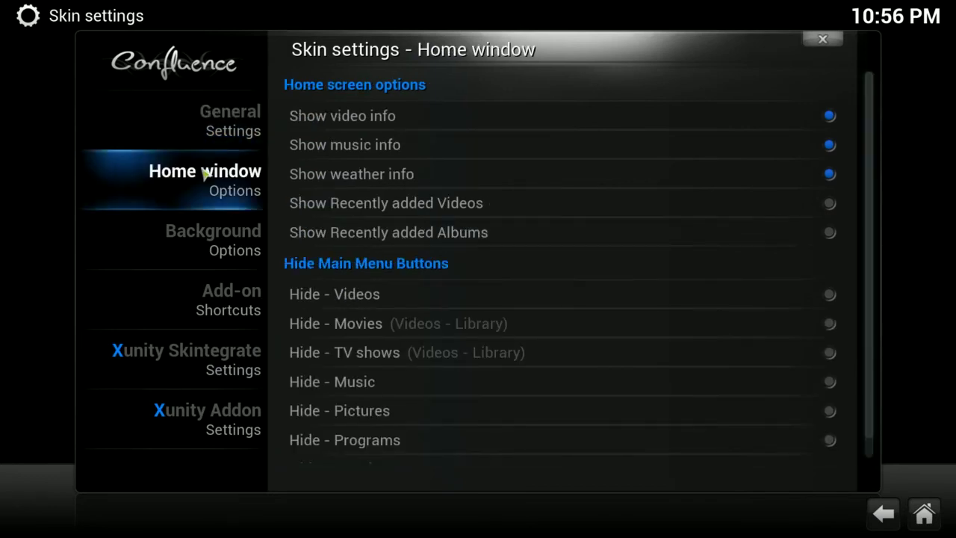
mouse_move(220, 395)
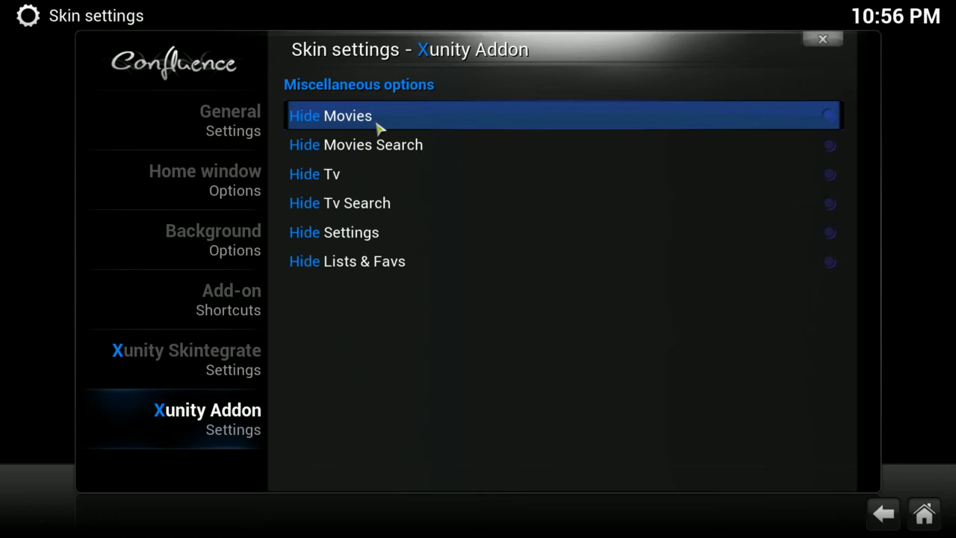
mouse_move(207, 366)
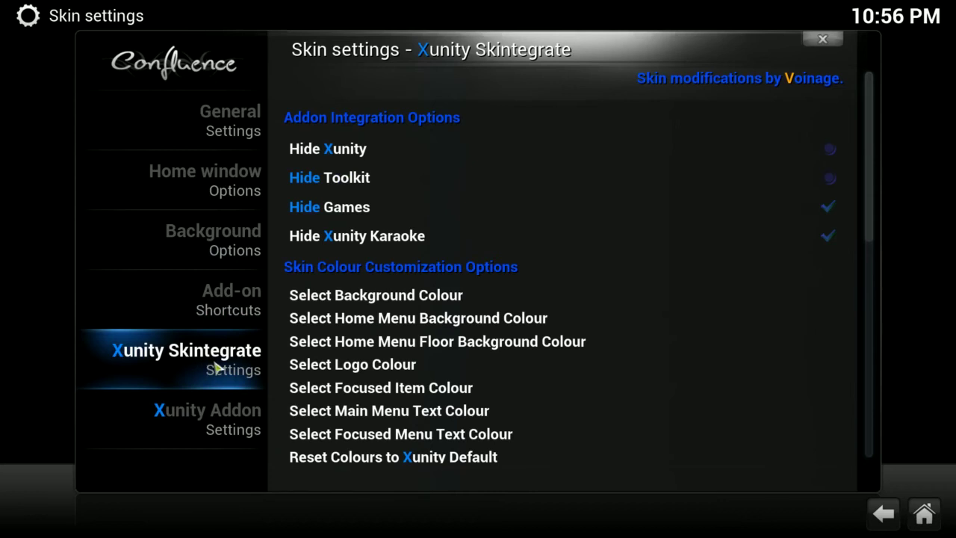
scroll(482, 372, down, 2)
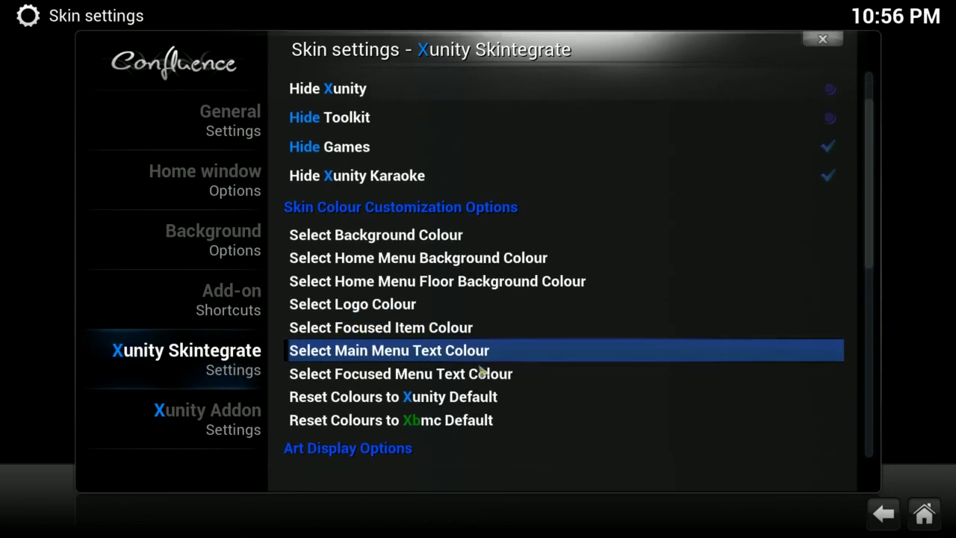
scroll(481, 372, up, 4)
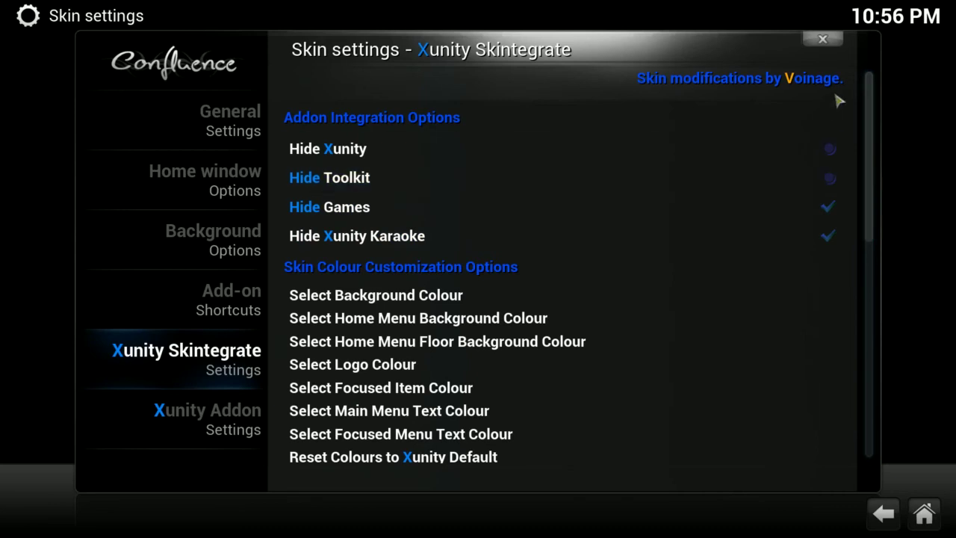
click(831, 44)
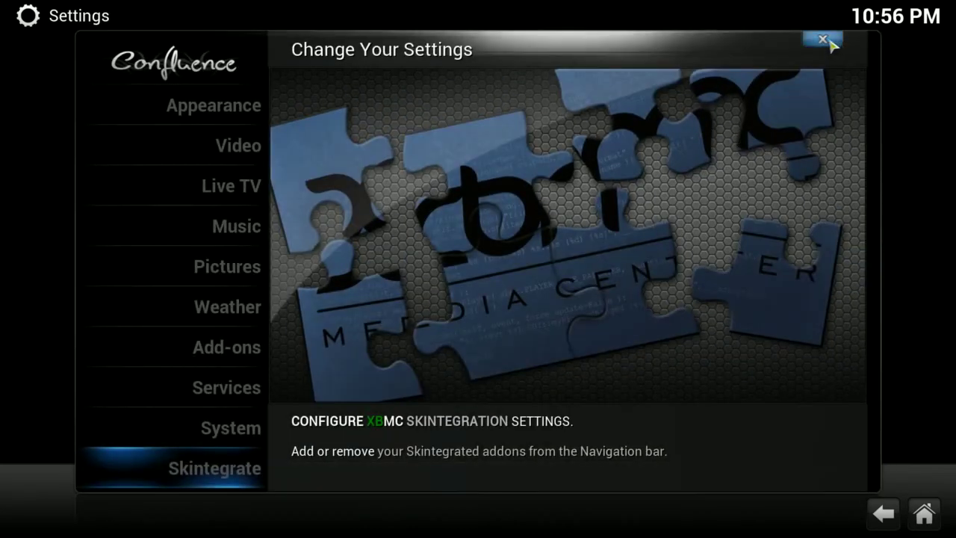
Leave the settings for the home menu and open the list of installed video add-ons under Videos
click(831, 43)
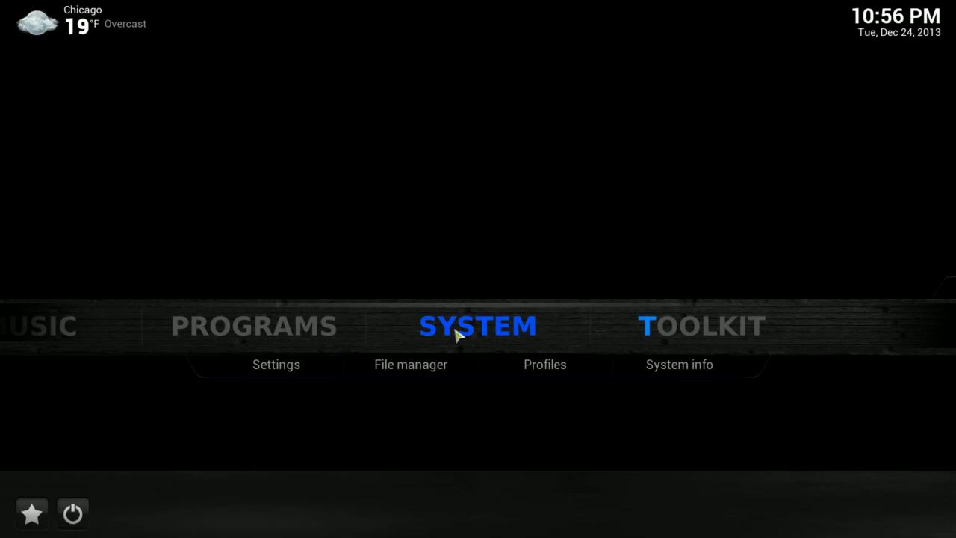
key(Left)
key(Left)
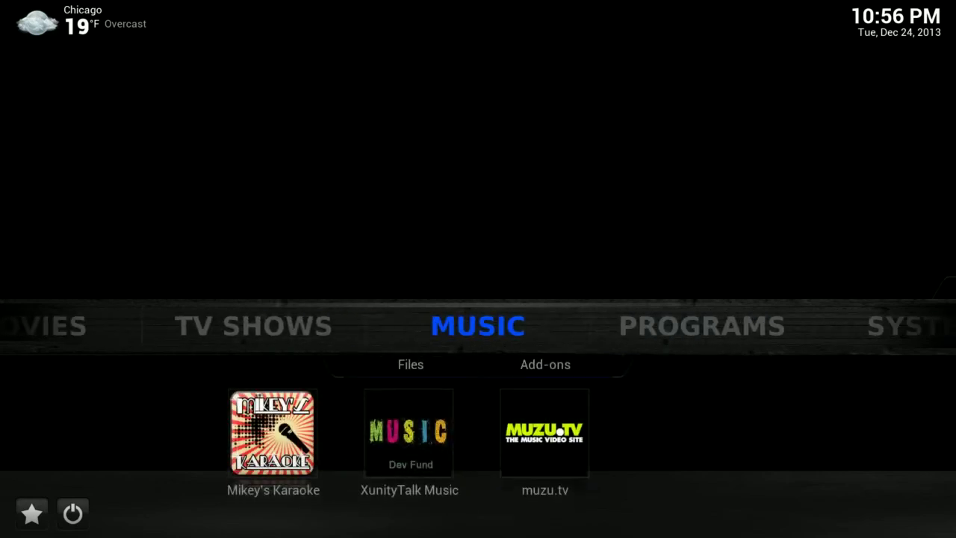
key(Left)
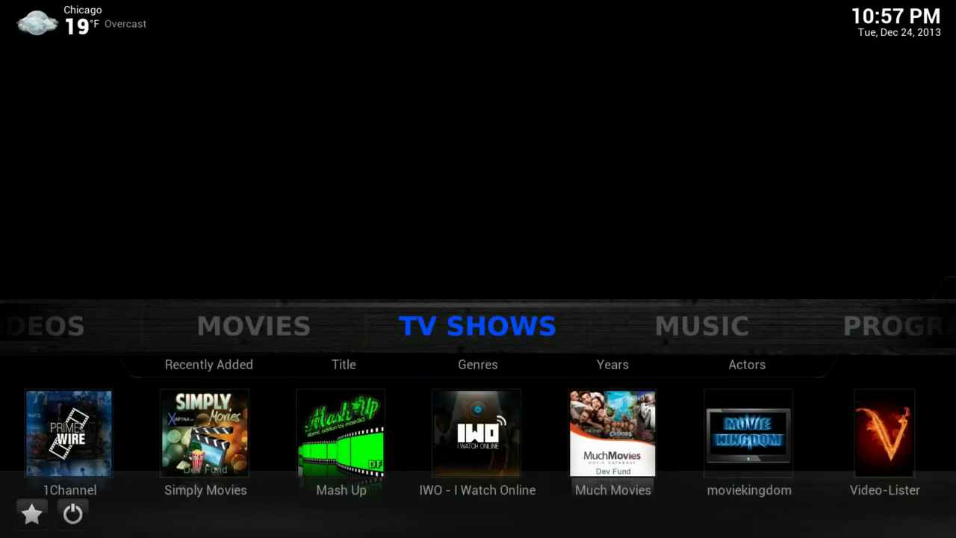
scroll(410, 327, up, 1)
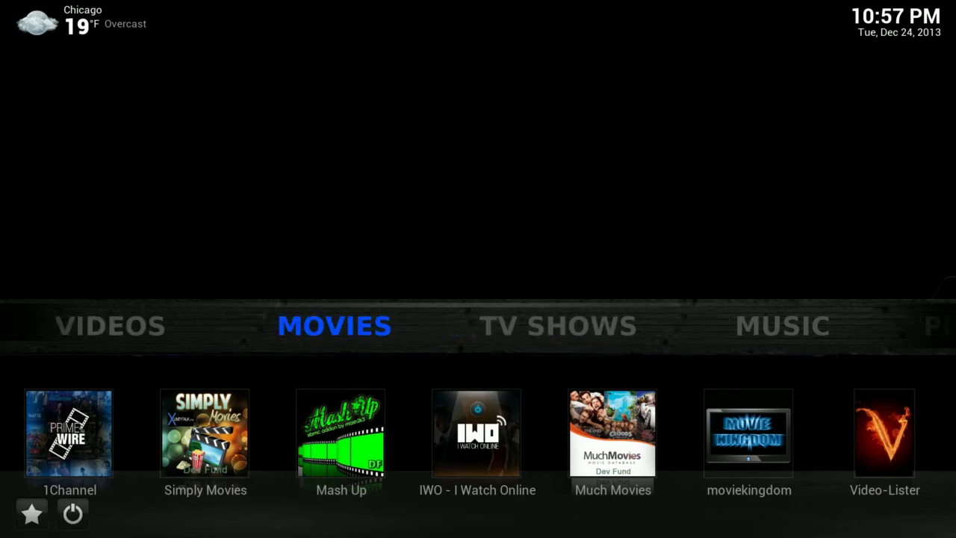
scroll(411, 327, up, 1)
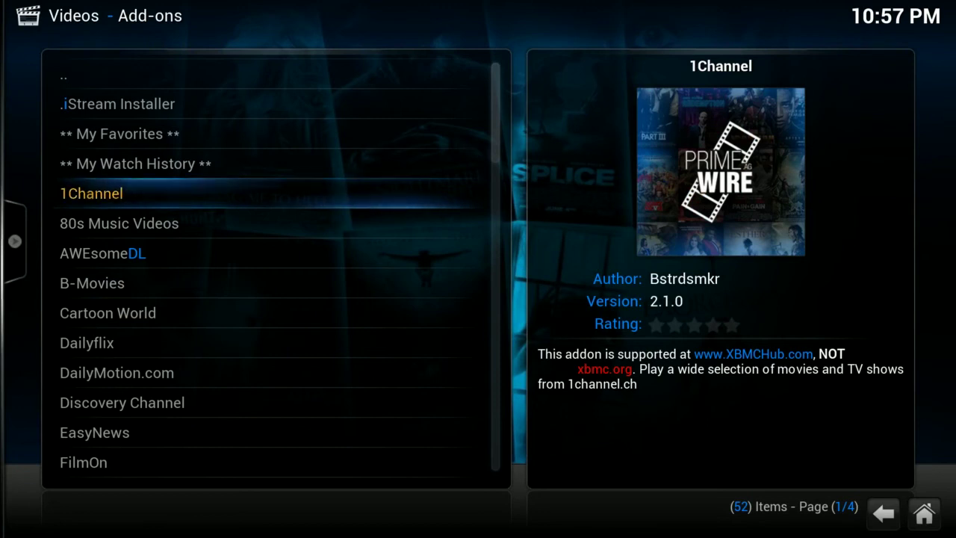
Open the 1Channel add-on settings and go through the categories up to Sources
right_click(147, 194)
click(268, 307)
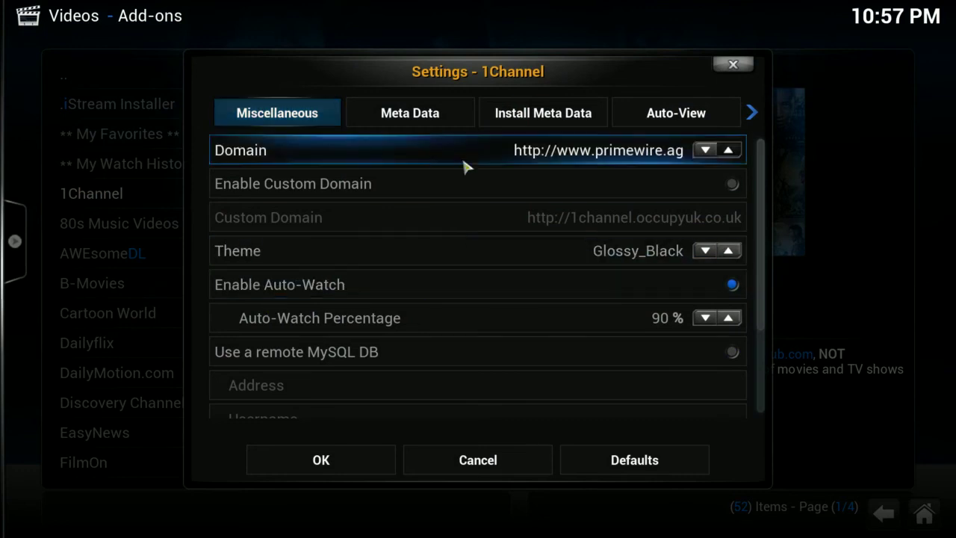
mouse_move(500, 98)
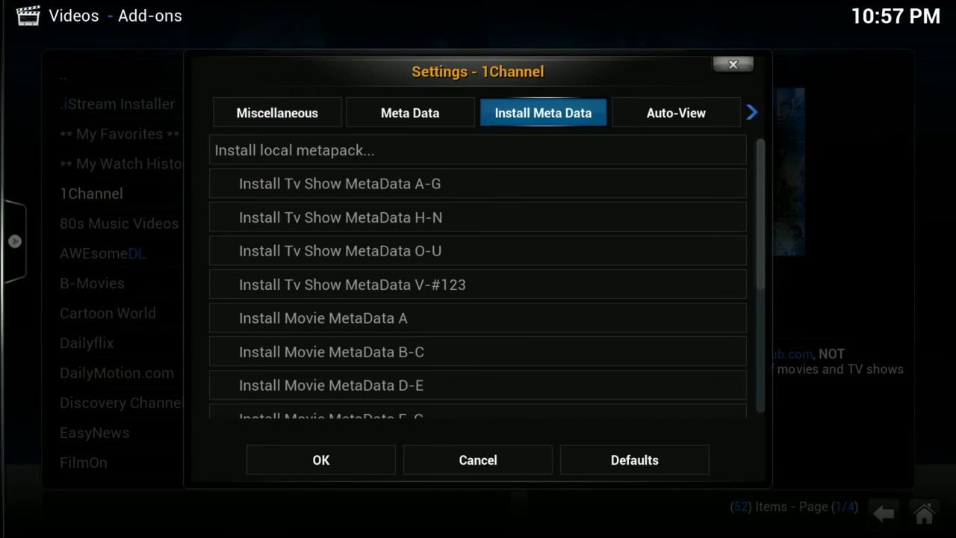
key(Right)
key(Right)
key(Right)
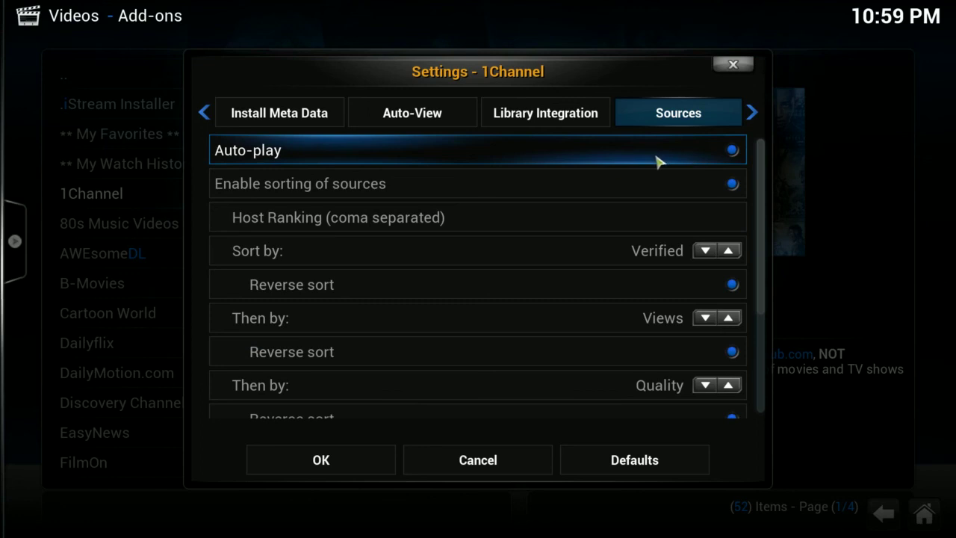
Review the Auto-play and source sorting options of 1Channel, then confirm the add-on settings
click(694, 157)
click(711, 160)
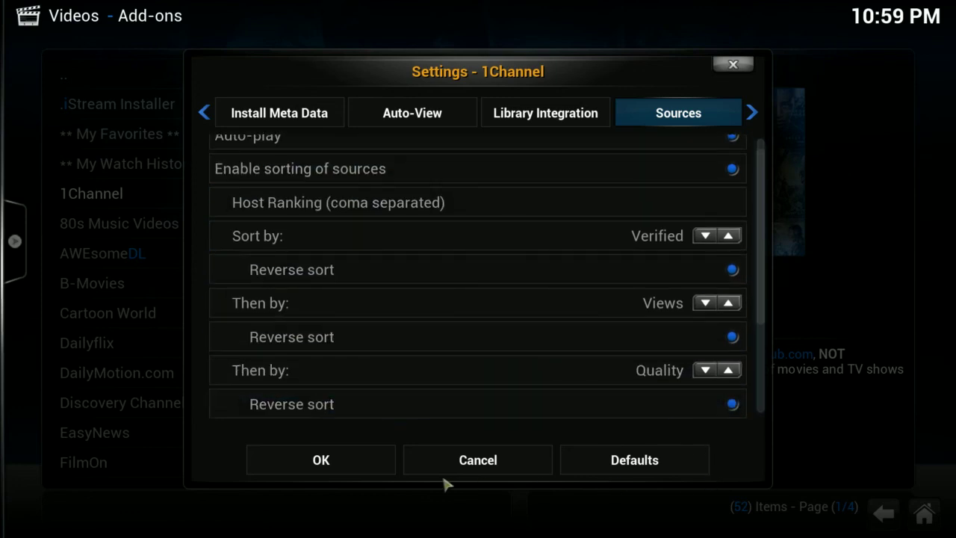
scroll(355, 396, down, 4)
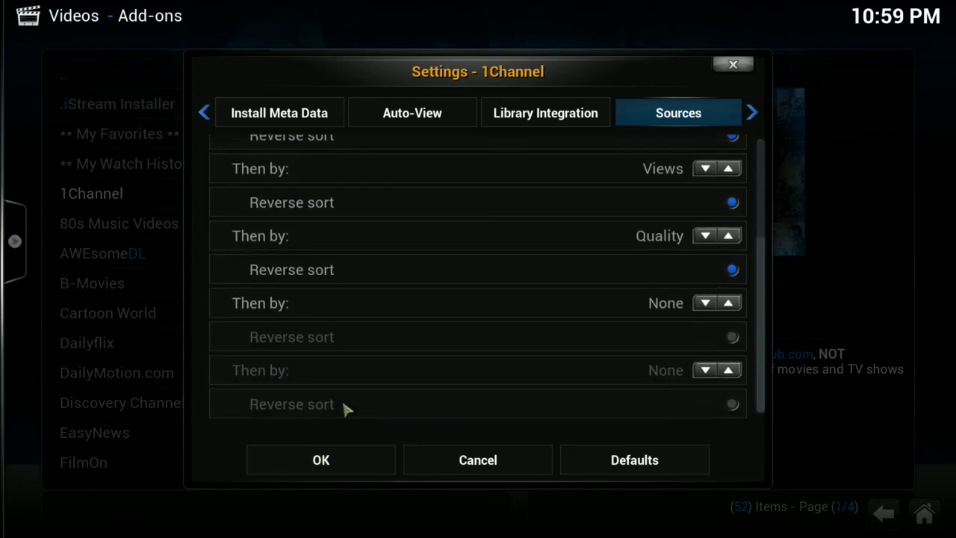
click(327, 461)
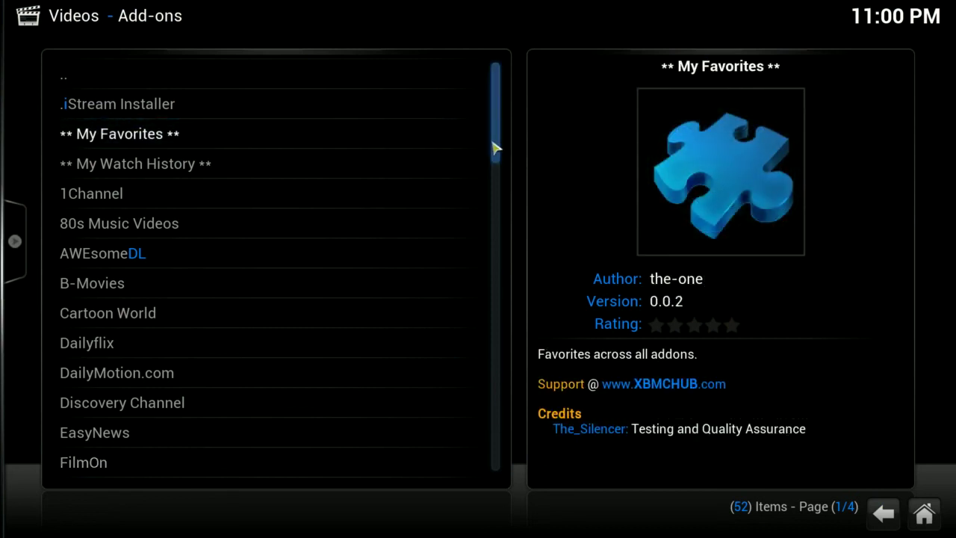
Find YouTube near the end of the video add-ons list and open its add-on settings
drag(500, 149, 508, 464)
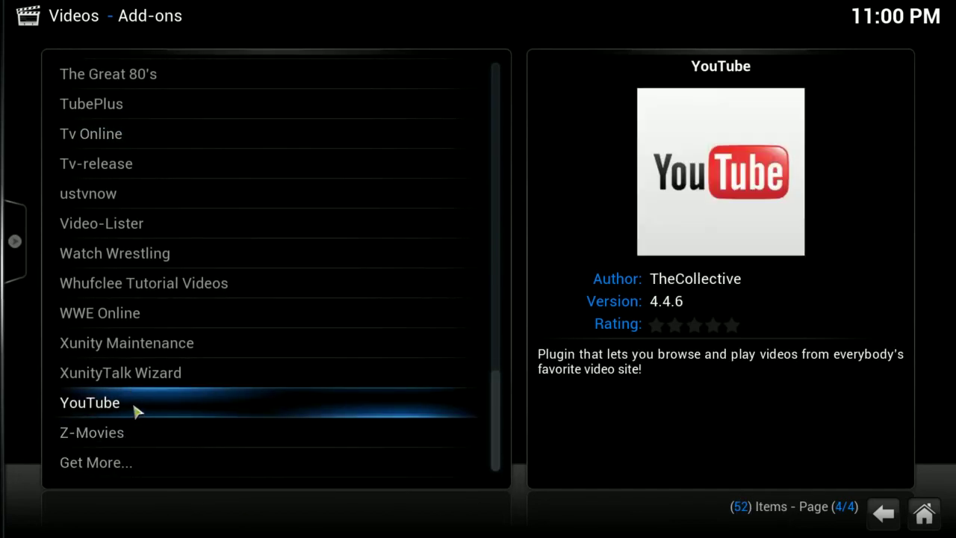
right_click(137, 410)
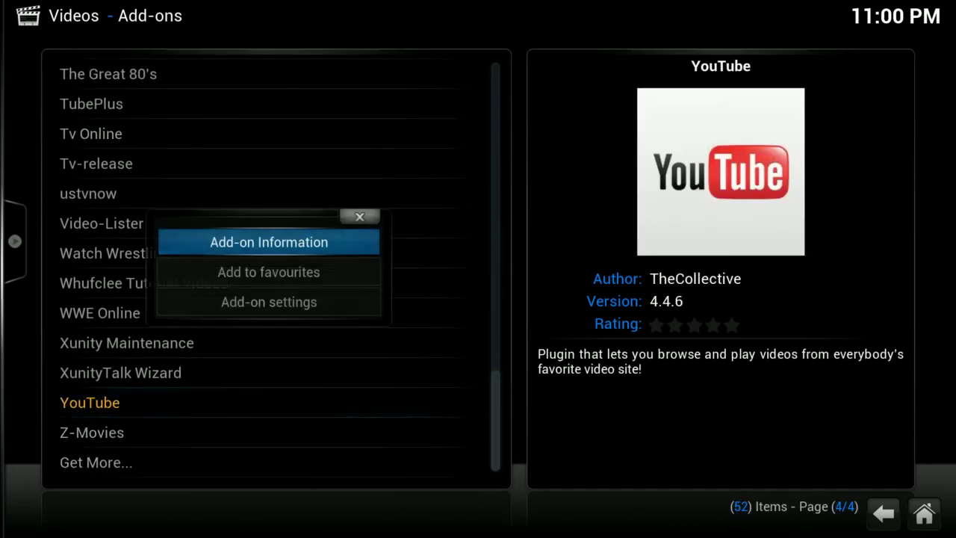
click(285, 310)
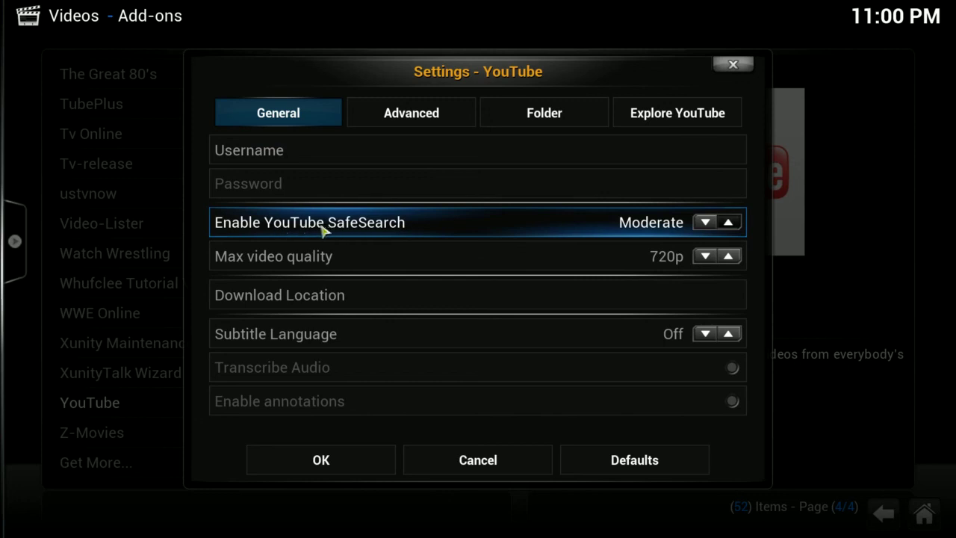
Set YouTube SafeSearch to Off and save the add-on settings
click(703, 223)
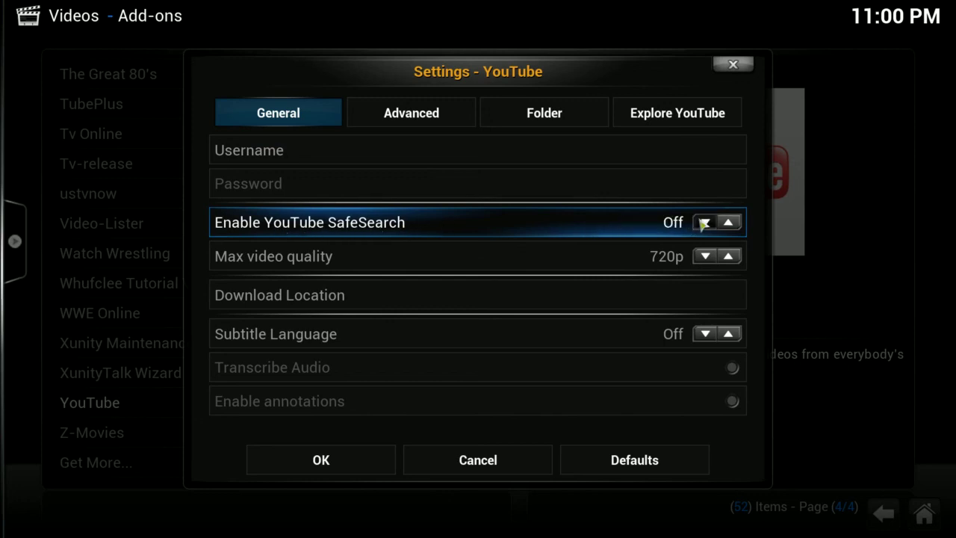
click(703, 222)
click(703, 223)
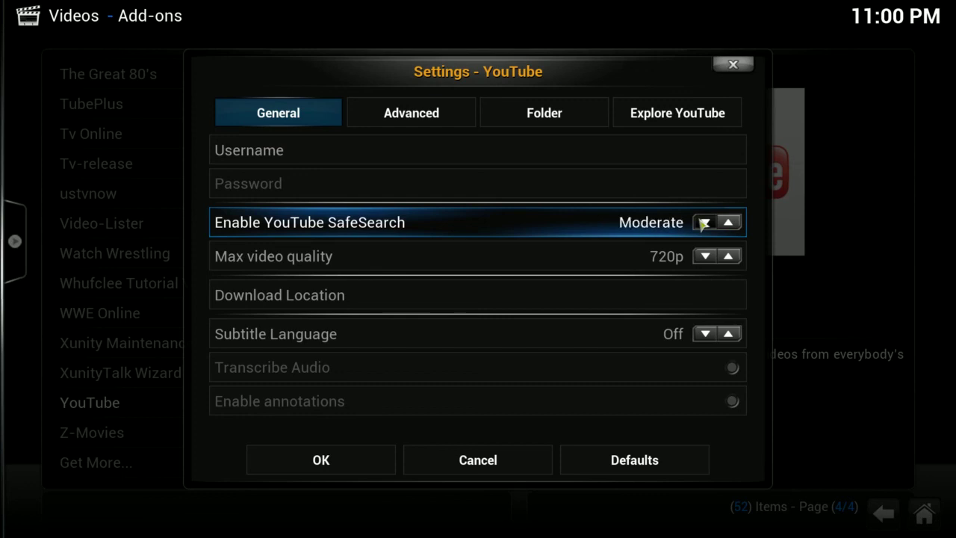
click(703, 223)
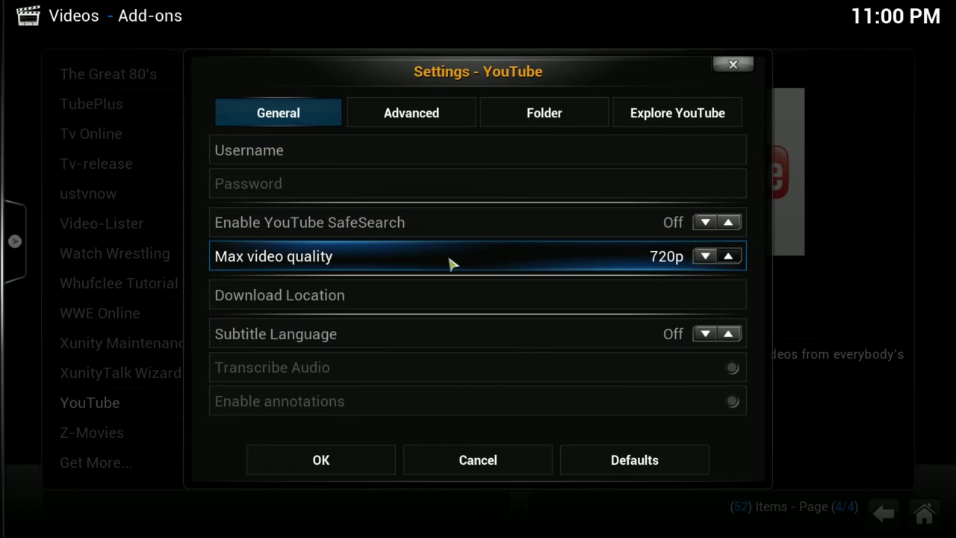
click(374, 461)
Skim the video add-ons list back to its beginning and return to the home menu
scroll(375, 457, up, 11)
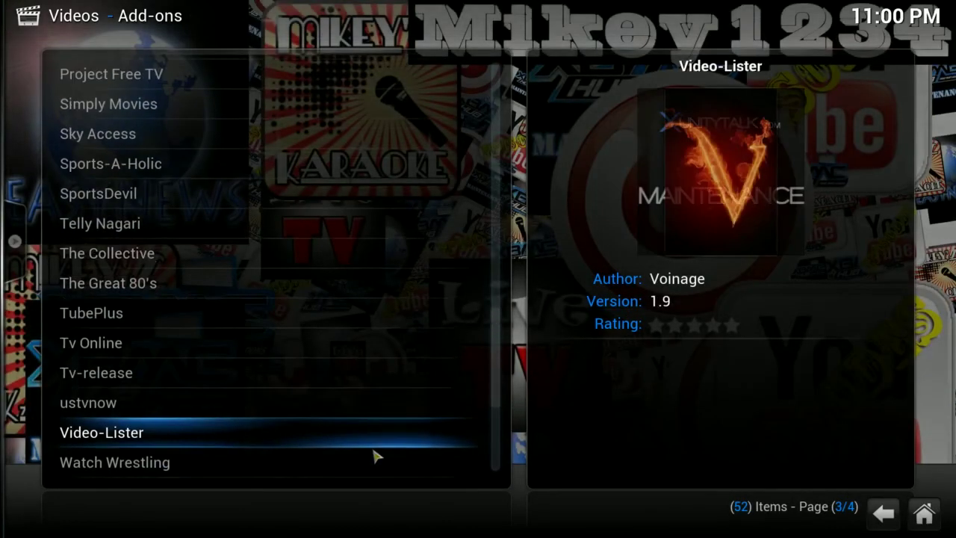
scroll(375, 457, up, 15)
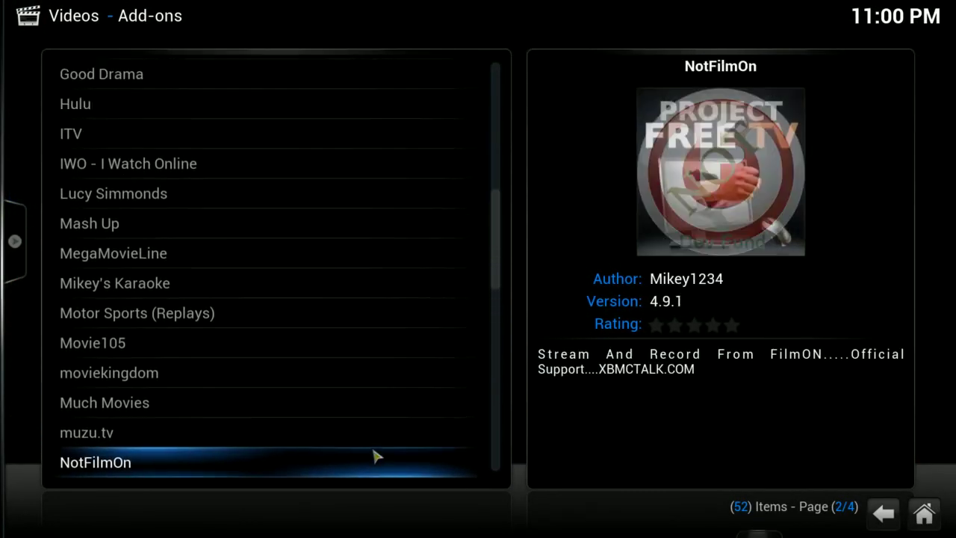
scroll(376, 456, up, 5)
scroll(282, 416, up, 4)
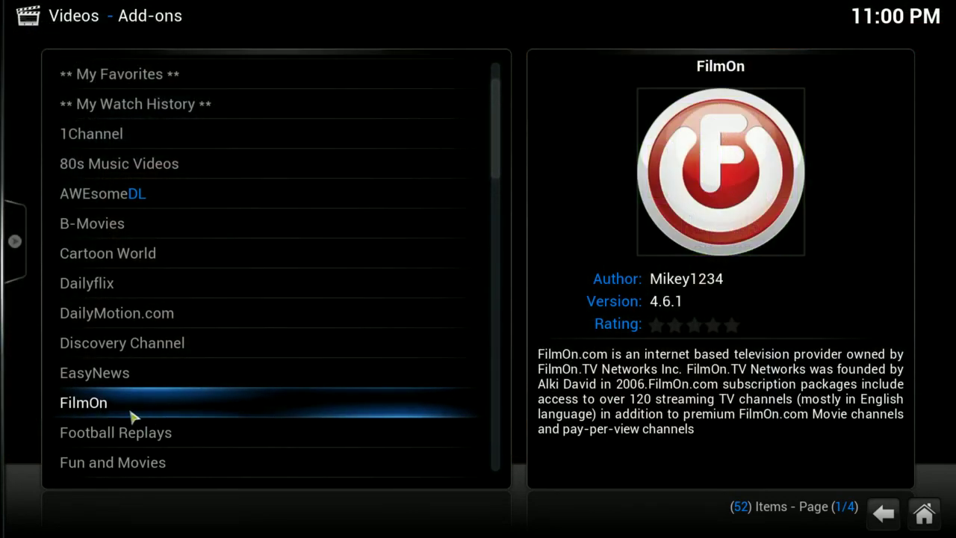
scroll(133, 417, up, 2)
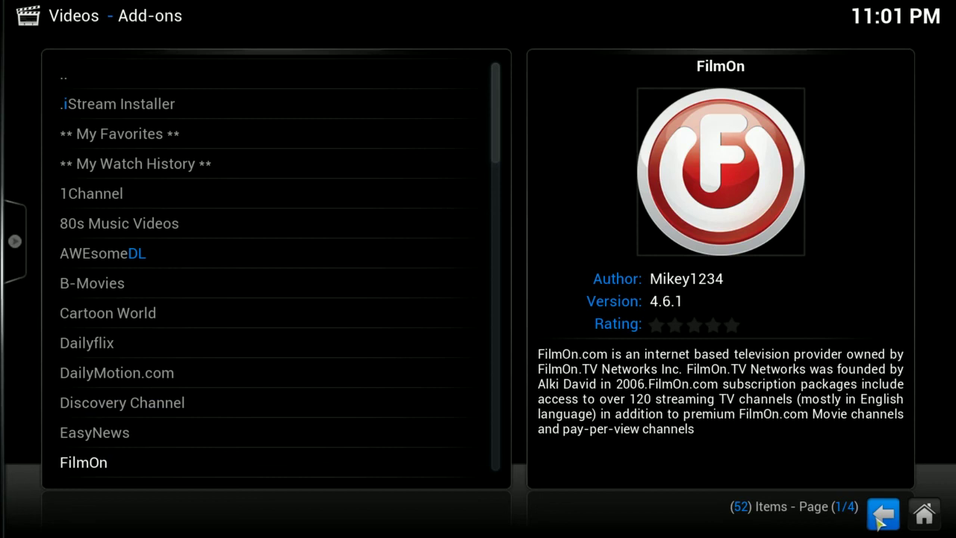
click(882, 517)
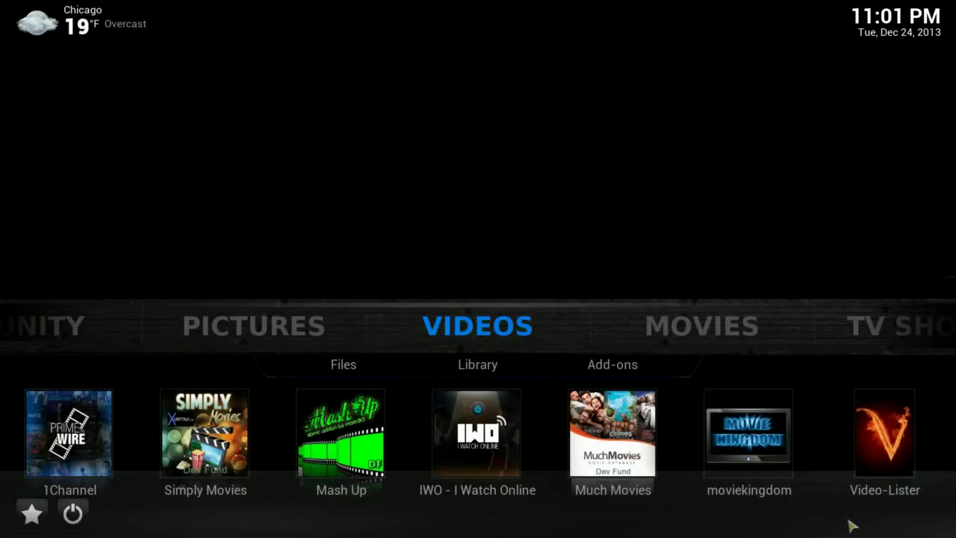